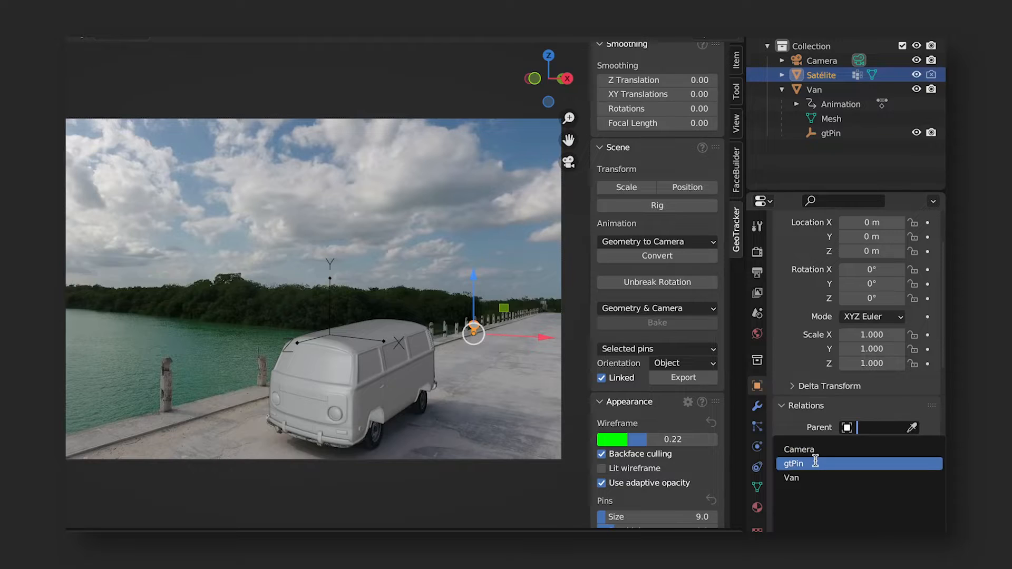
Set gtPin as the parent of the Satélite object.
left_click(793, 464)
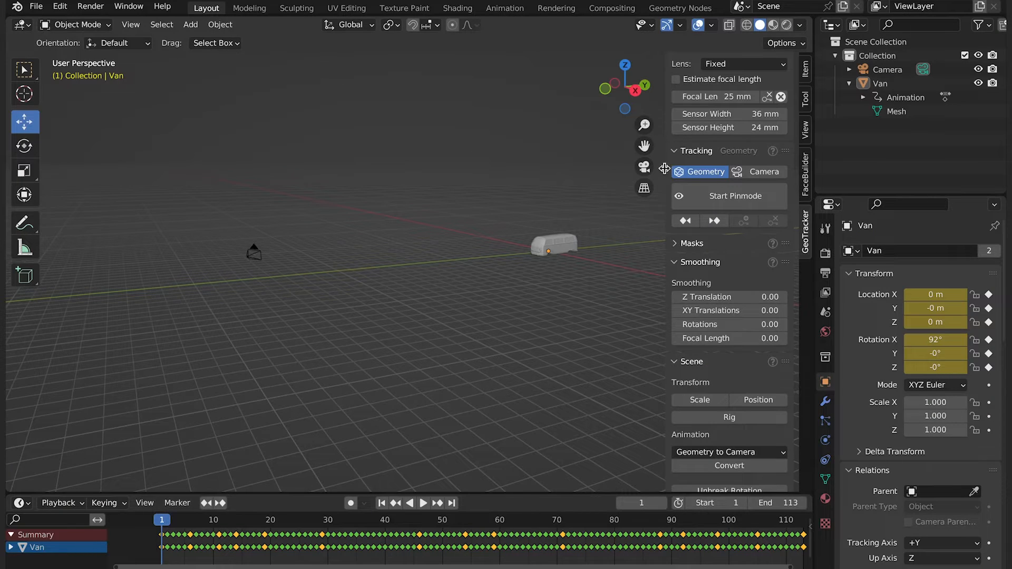
Start GeoTracker Pinmode for the van and play through its tracked animation, returning to frame 1.
left_click(737, 196)
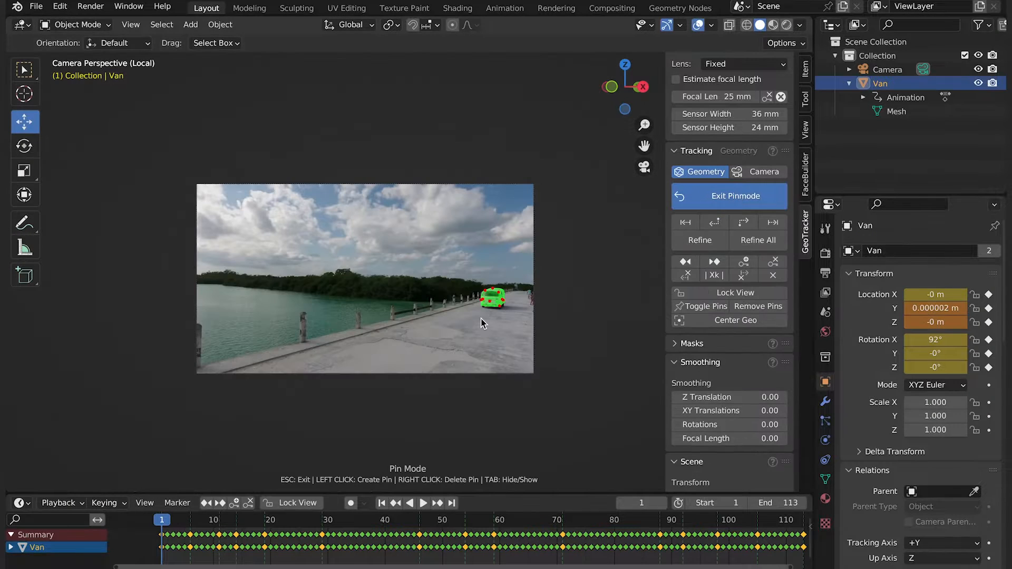
key("space")
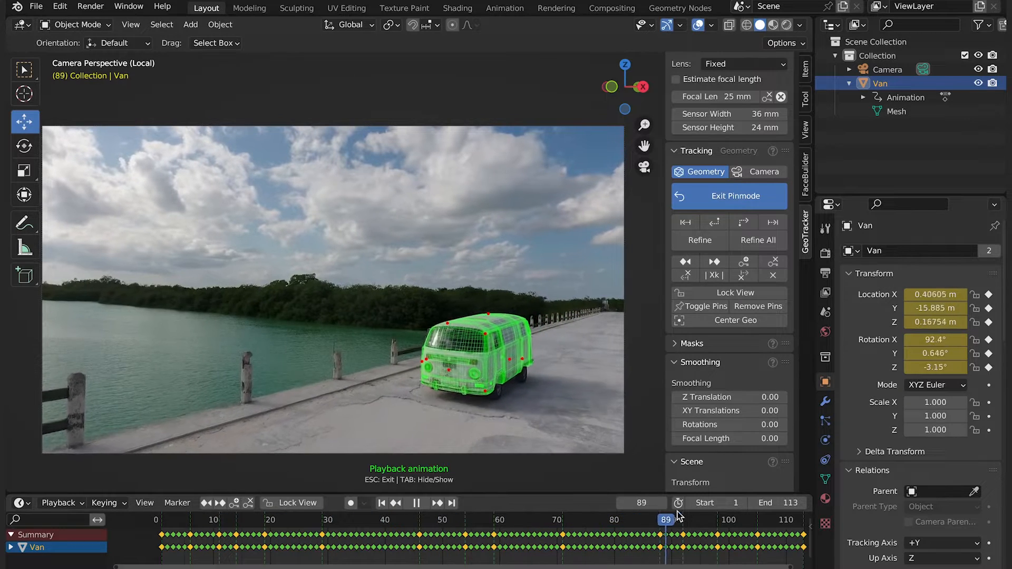
left_click_drag(768, 513, 165, 533)
key("space")
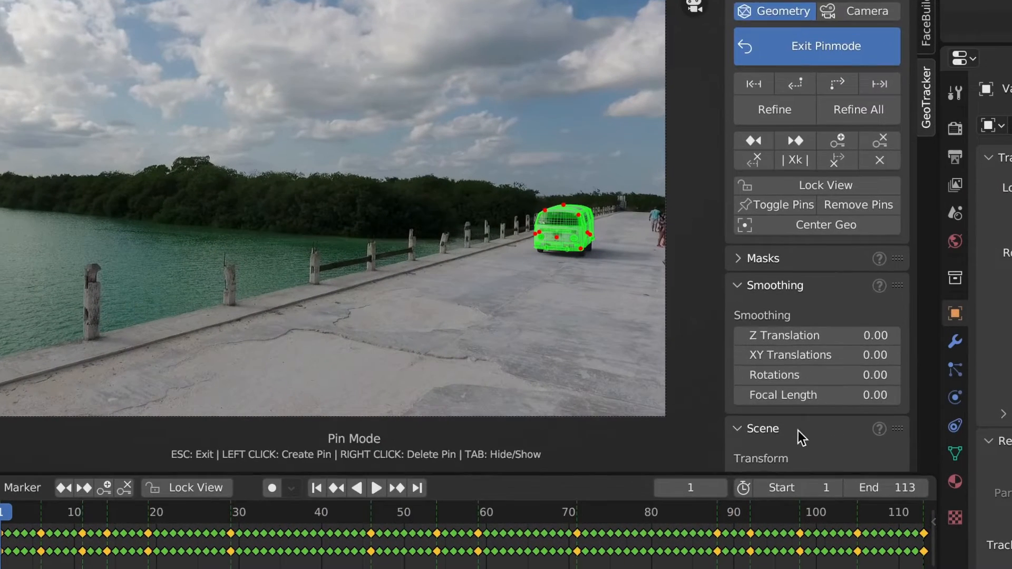
Set the GeoTracker export source in the Scene settings to Selected pins.
scroll(716, 466, "down", 3)
scroll(798, 431, "down", 6)
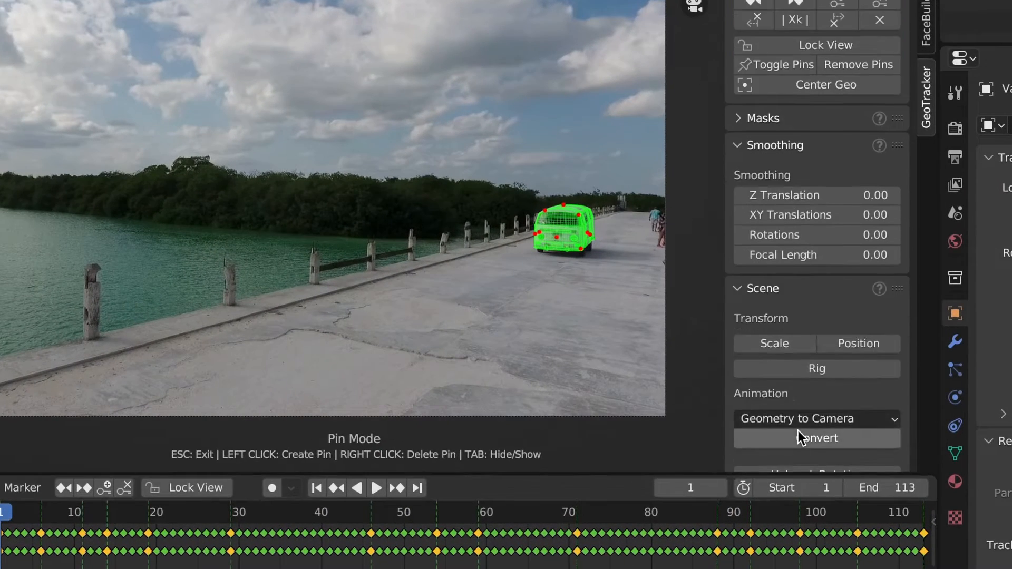
scroll(799, 435, "down", 6)
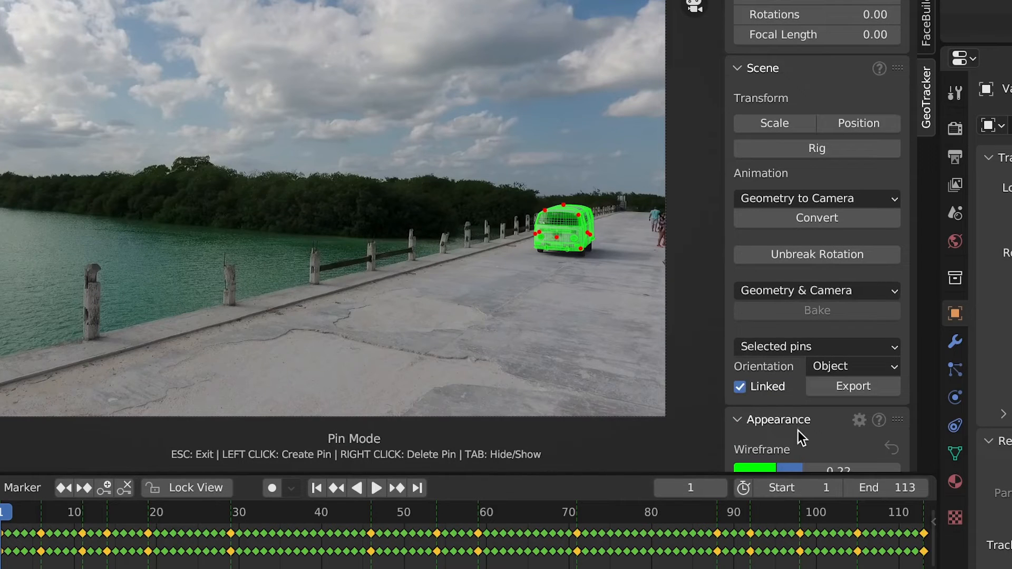
left_click(788, 349)
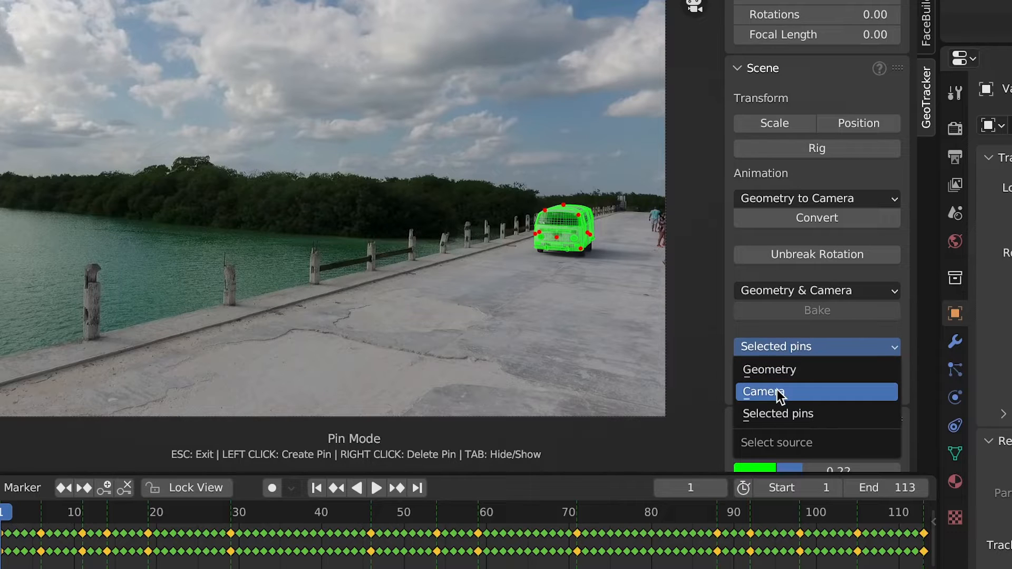
left_click(796, 413)
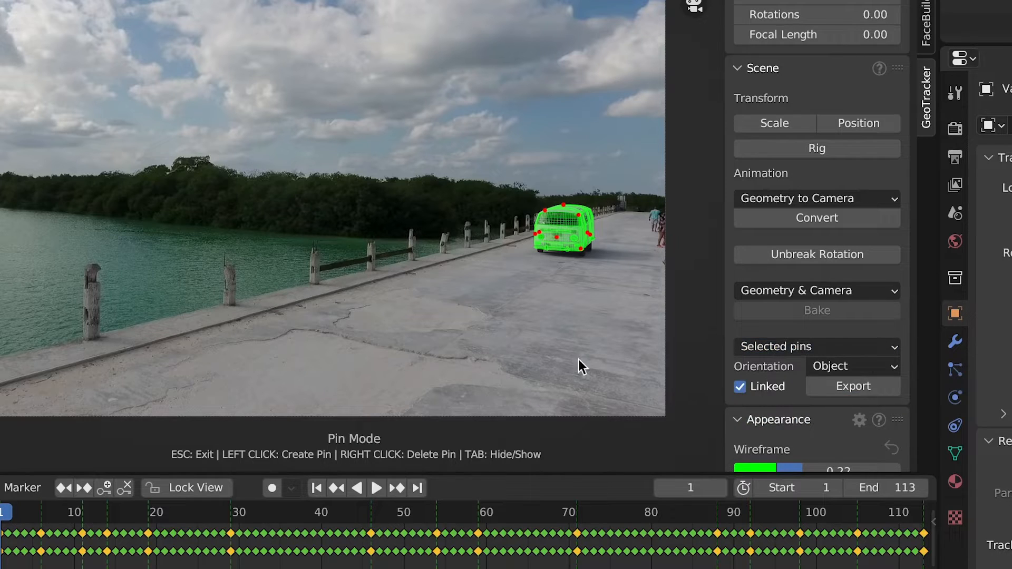
key("shift+a")
mouse_move(331, 402)
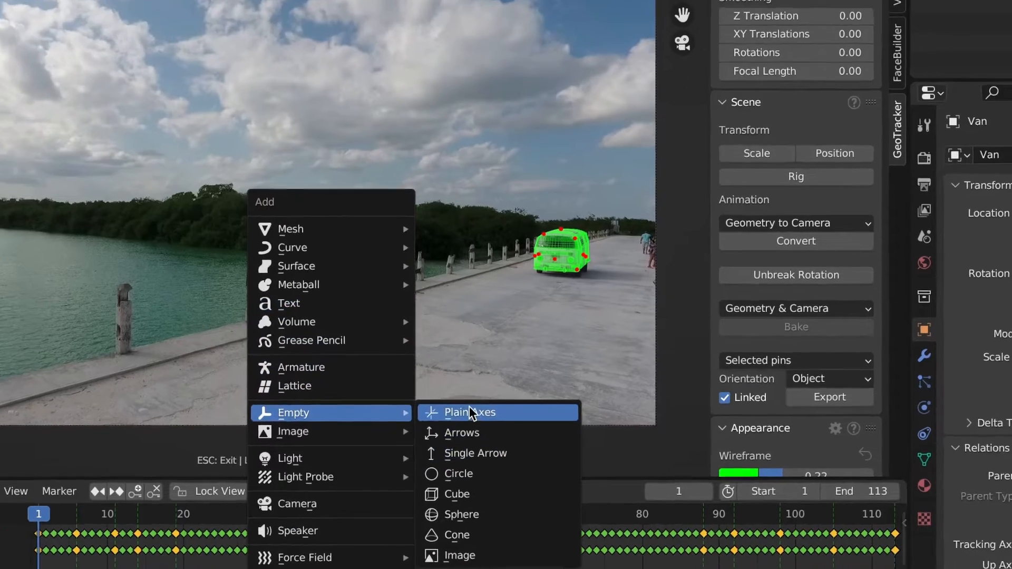
key("Escape")
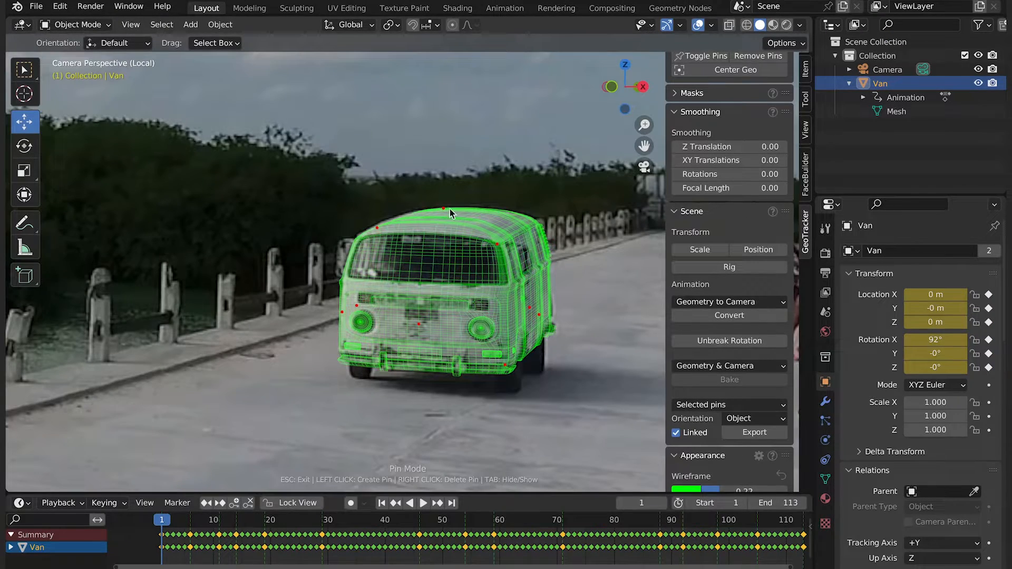
Place a pin on the front of the van's roof and export it as a linked empty with Object orientation.
scroll(450, 209, "up", 2)
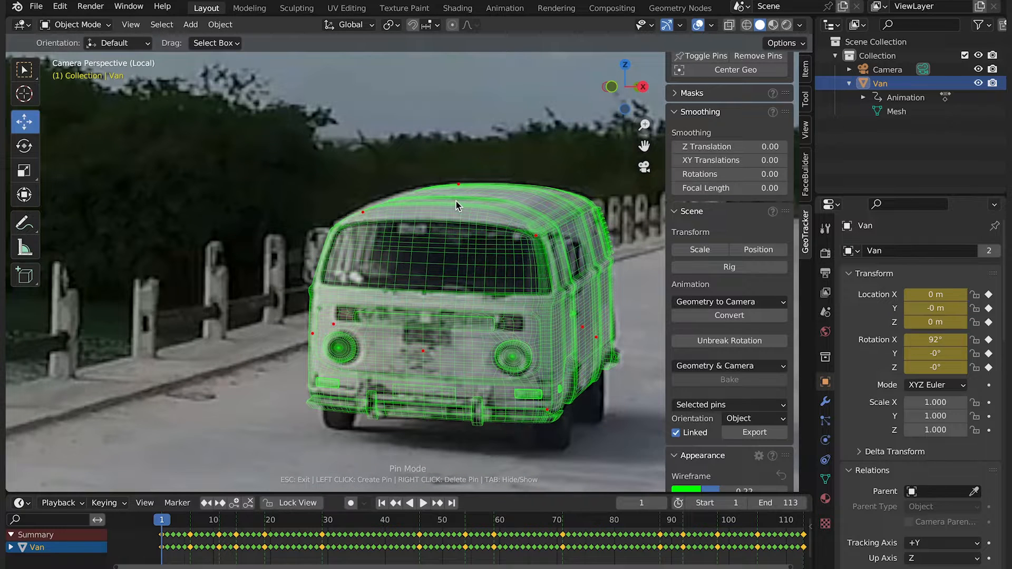
left_click(456, 203)
left_click(758, 434)
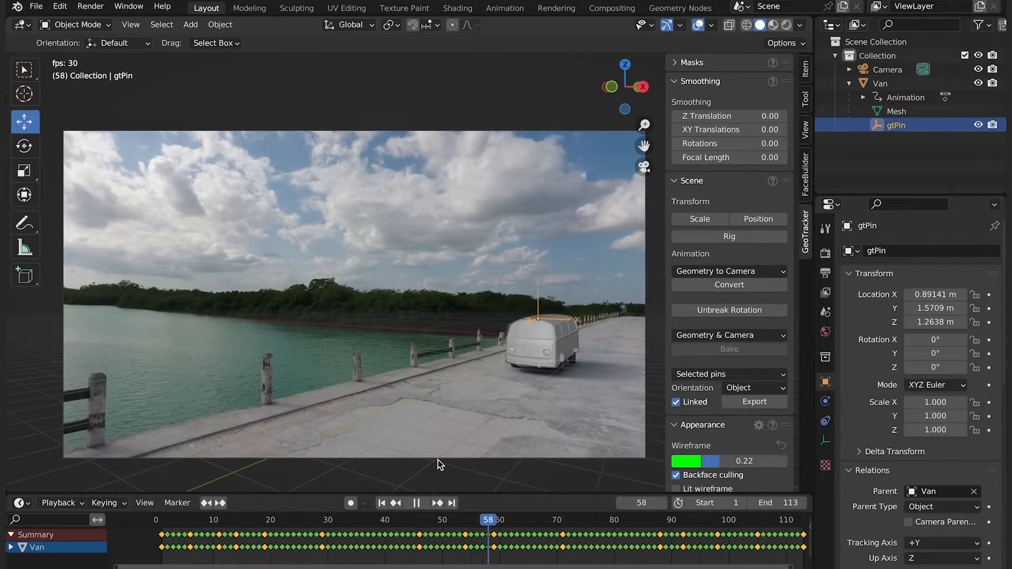
Stop the playback at frame 111 and select the van and its gtPin empty to inspect how they are linked.
key("space")
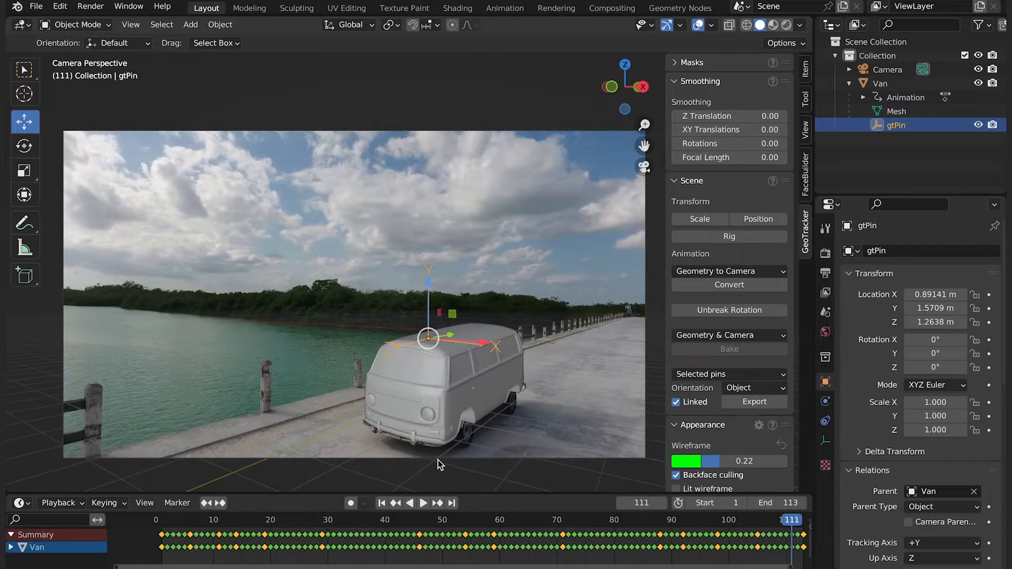
left_click(897, 87)
left_click(889, 128)
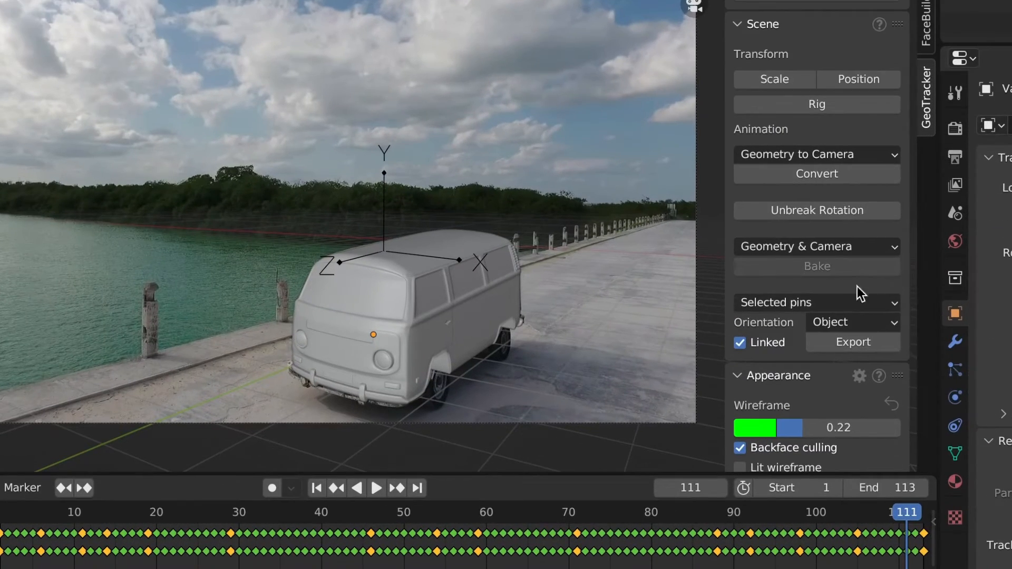
left_click(755, 387)
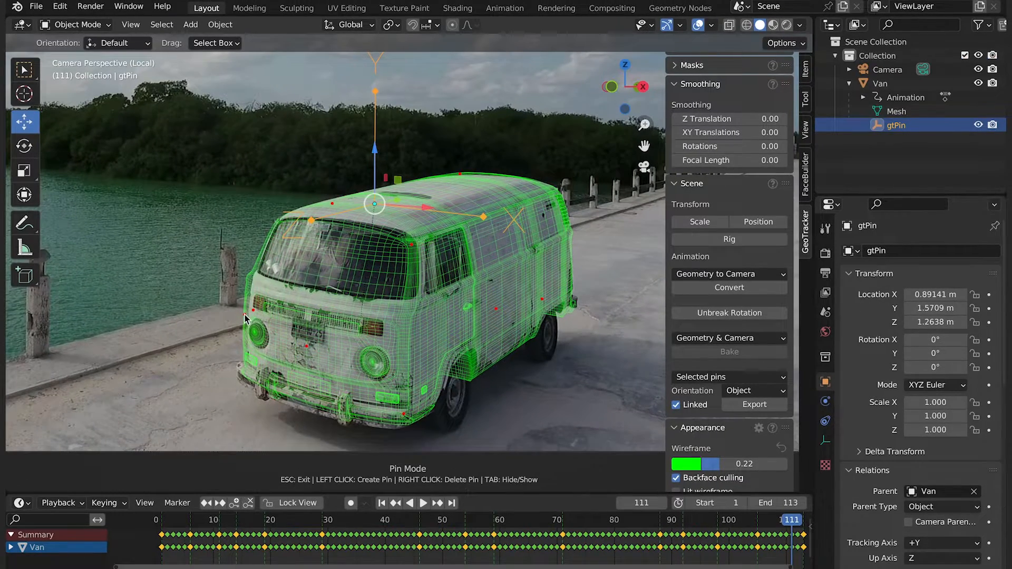
Try to nudge the pin on the front side edge of the van and refine the tracking at frame 111.
left_click_drag(244, 317, 248, 319)
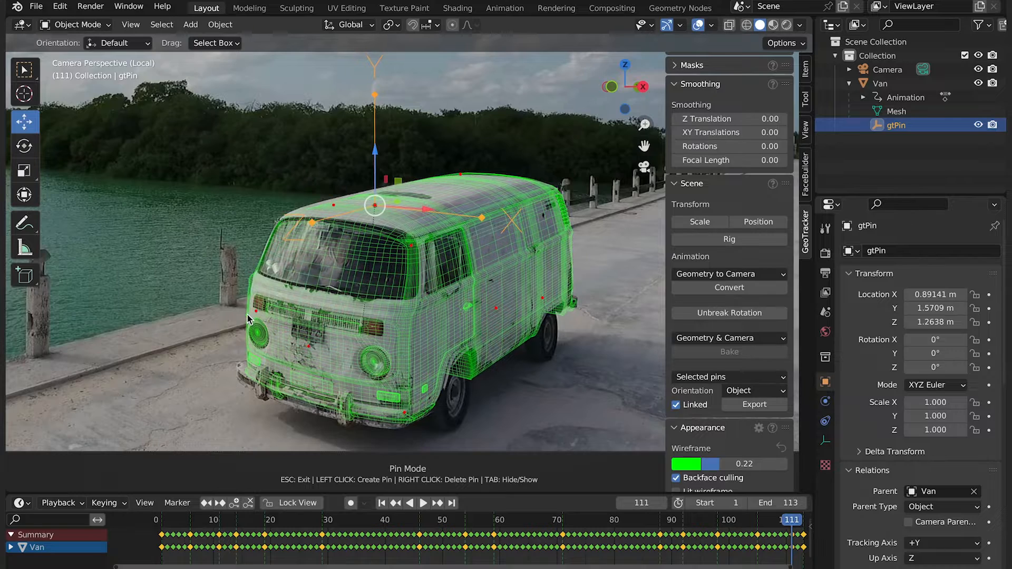
scroll(672, 138, "up", 5)
left_click(699, 72)
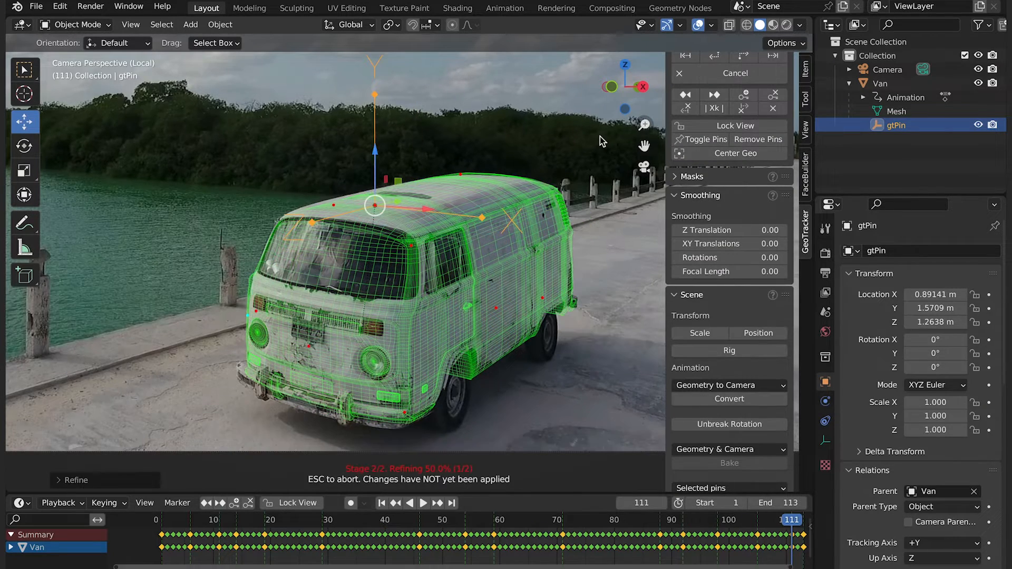
key("space")
key("Escape")
Export the selected pin as an unlinked empty and select it to examine its keyframes in an enlarged timeline.
scroll(698, 388, "down", 7)
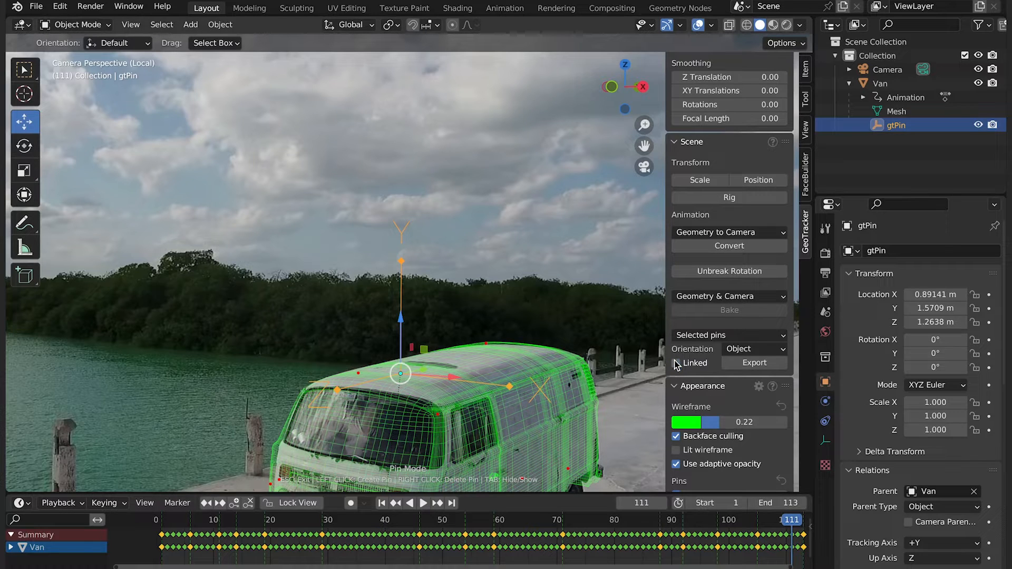
left_click(746, 363)
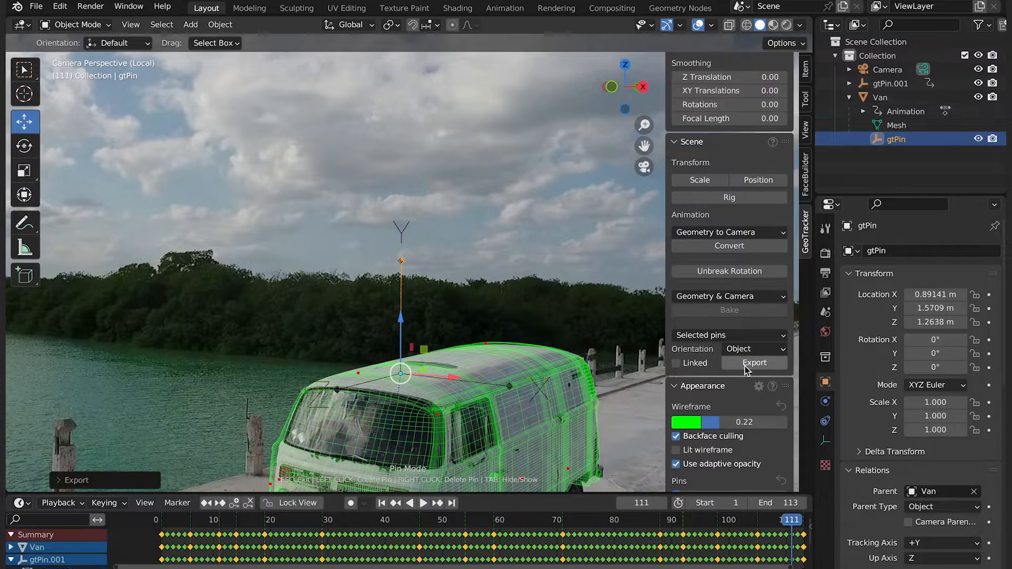
left_click(890, 84)
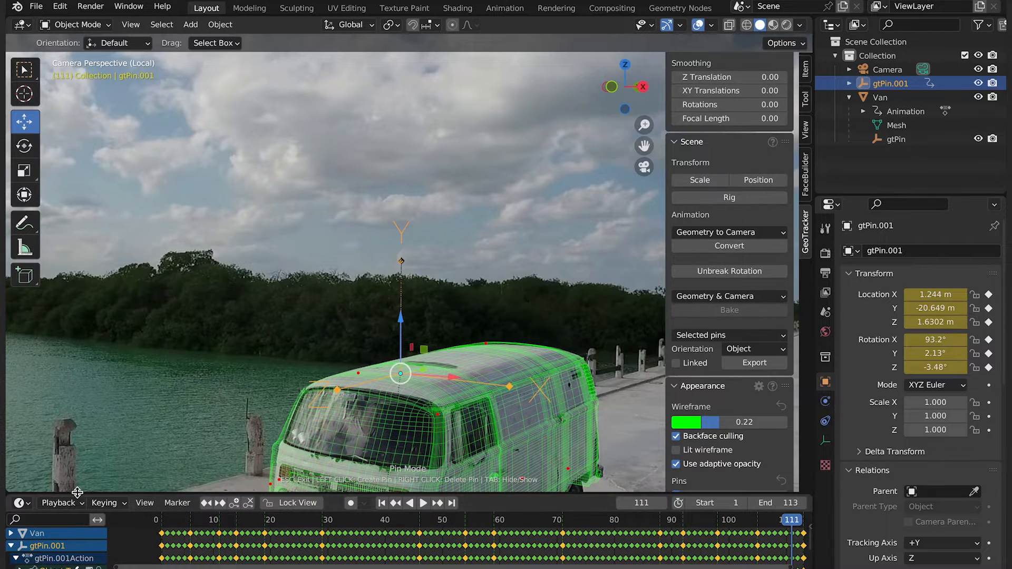
left_click_drag(78, 493, 86, 385)
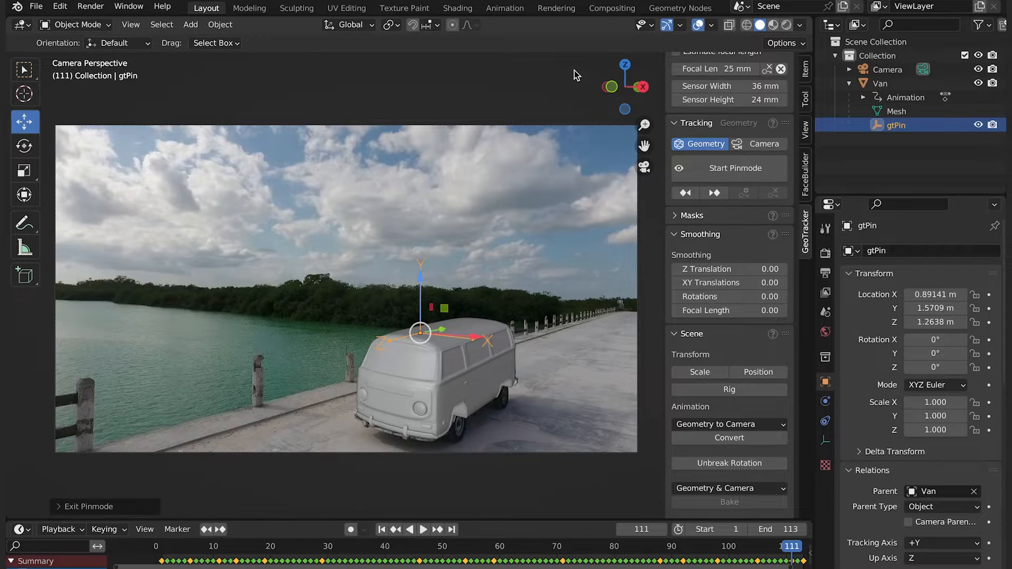
Split the 3D viewport into two side-by-side views and hide the sidebar in the new one.
left_click_drag(807, 22, 463, 211)
key("n")
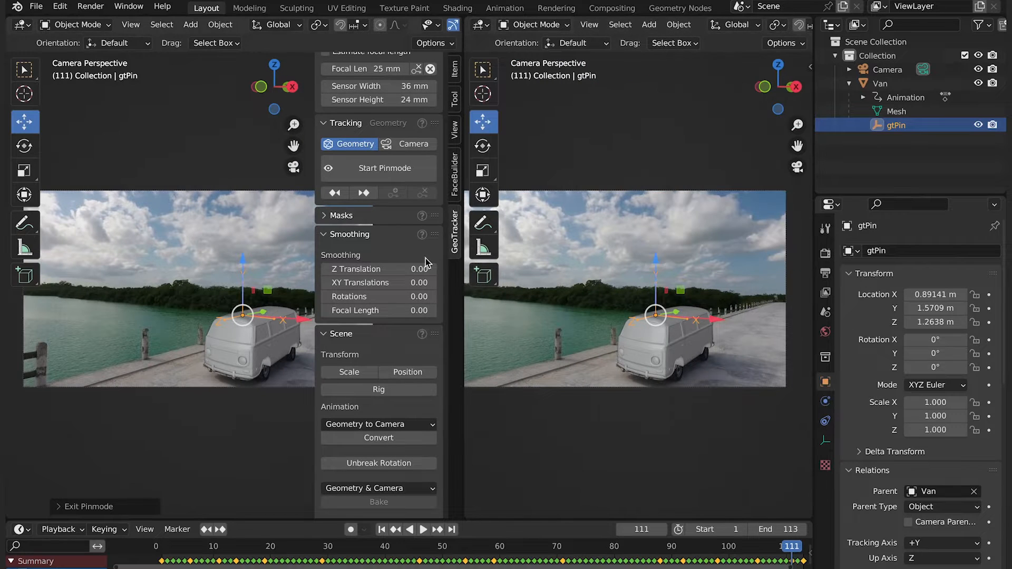
Start Pinmode in the first view and move the van's roof pin with the gtPin empty selected in the second view.
left_click(367, 169)
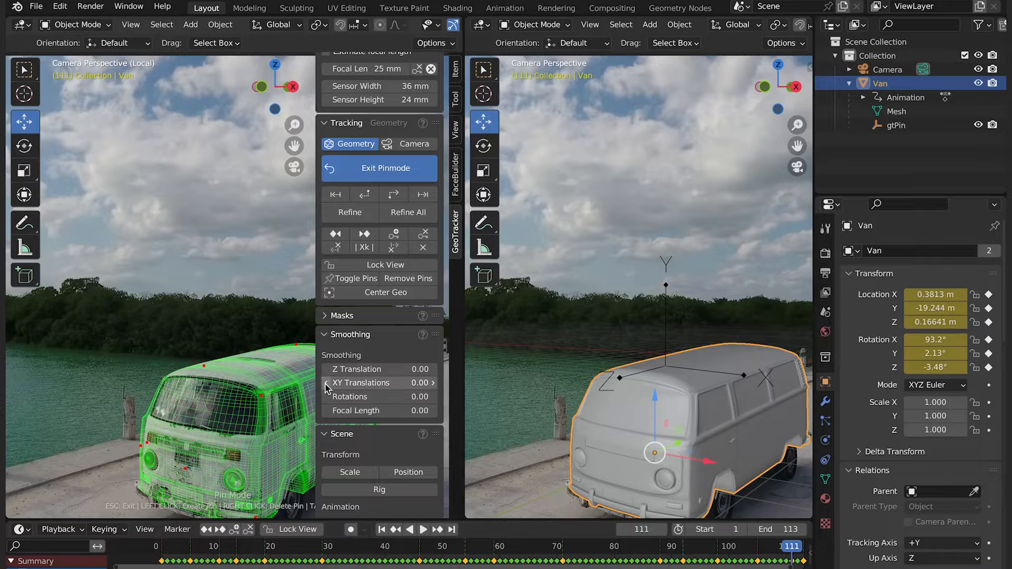
left_click(620, 379)
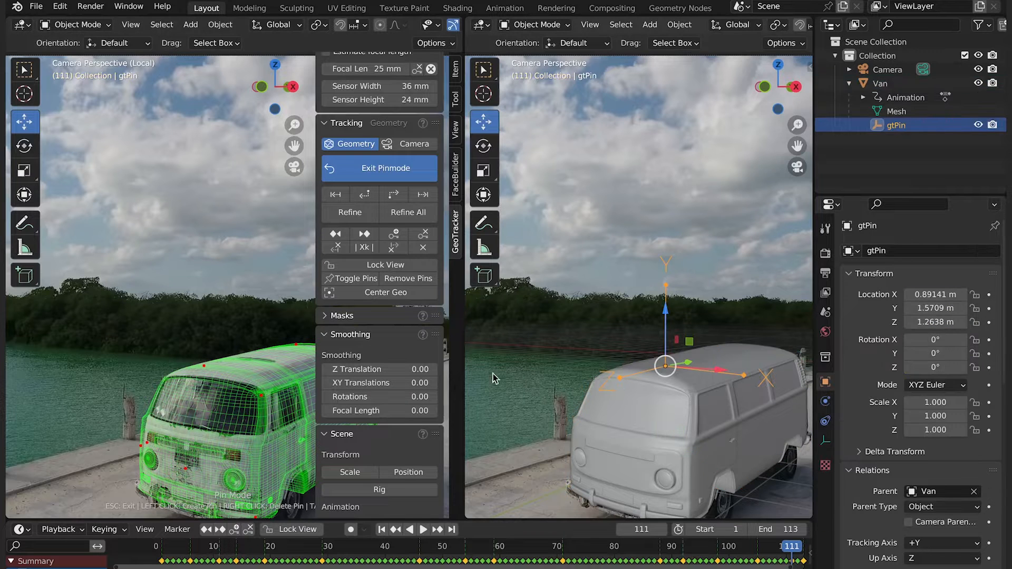
left_click_drag(203, 365, 240, 397)
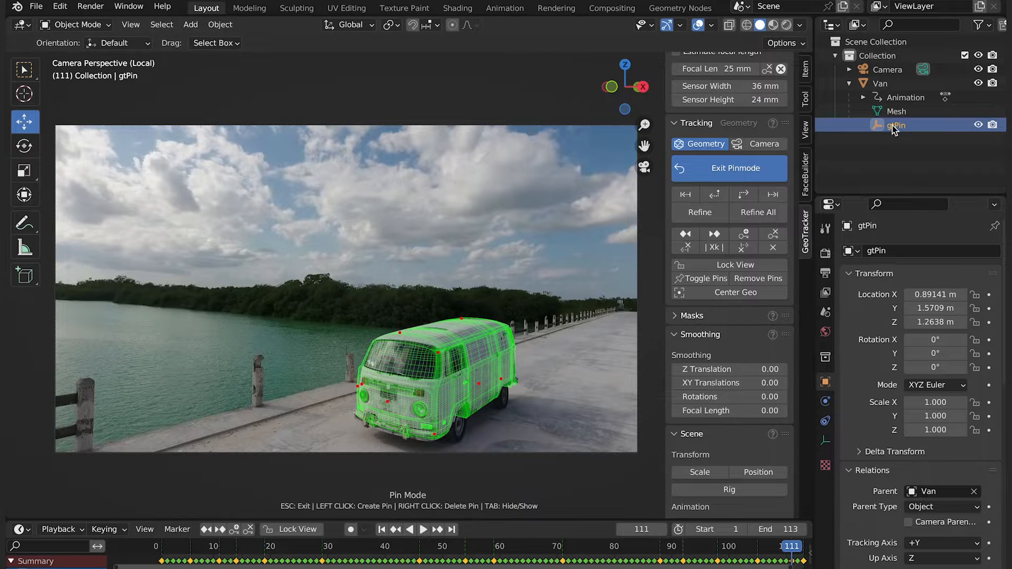
Delete the gtPin empty and export the selected roof pin again as a linked empty, using Selected pins and Object orientation.
key("Delete")
scroll(490, 293, "up", 5)
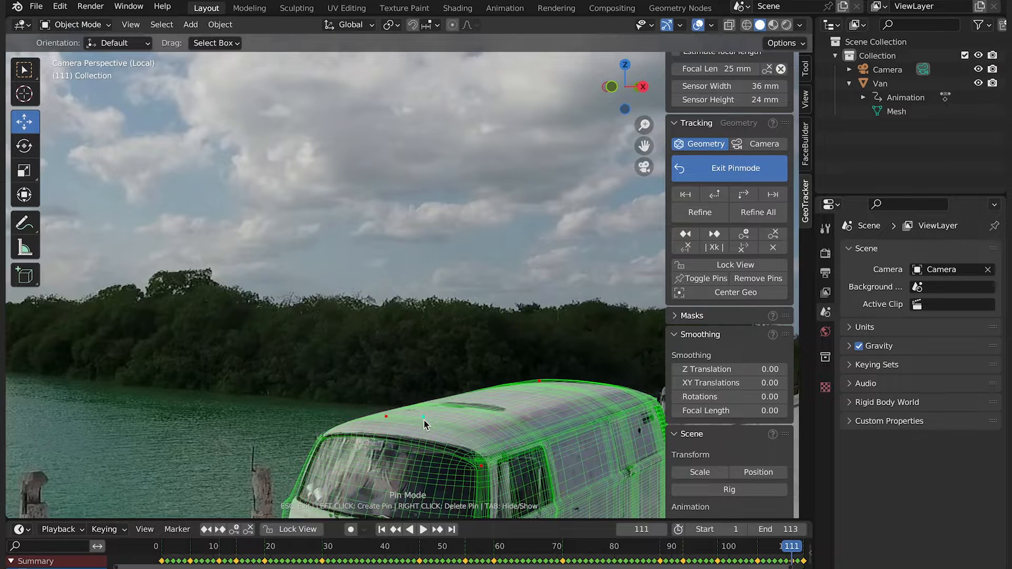
scroll(689, 444, "down", 6)
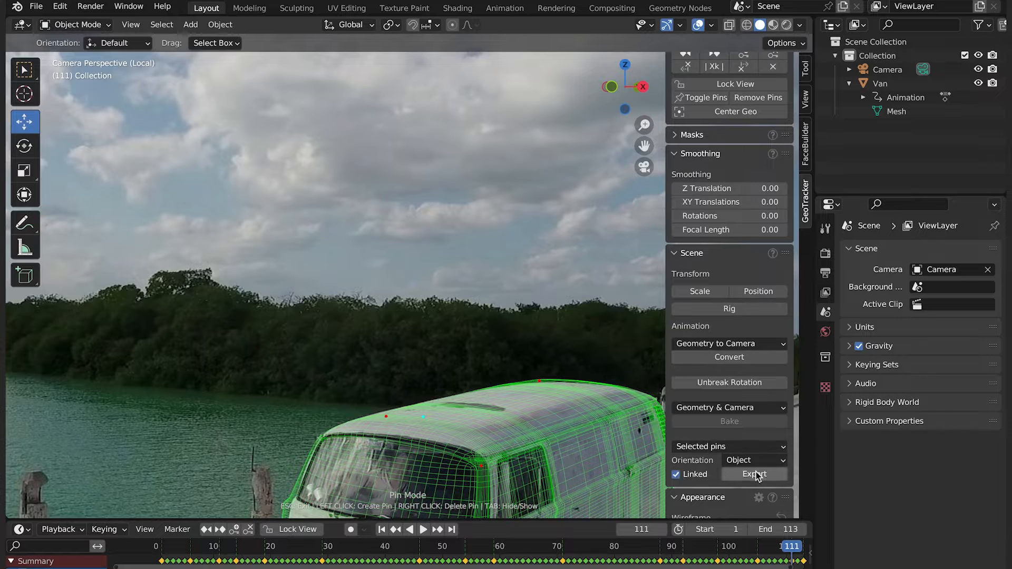
left_click(725, 448)
left_click(718, 493)
left_click(754, 474)
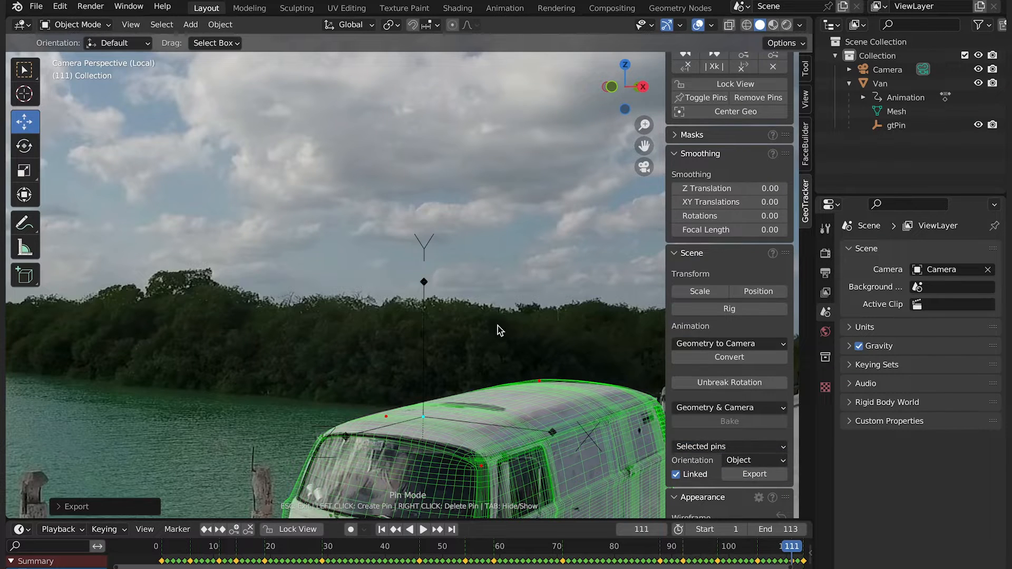
Exit Pinmode and append the Satélite object from the blend file's Object folder.
key("Escape")
left_click(43, 10)
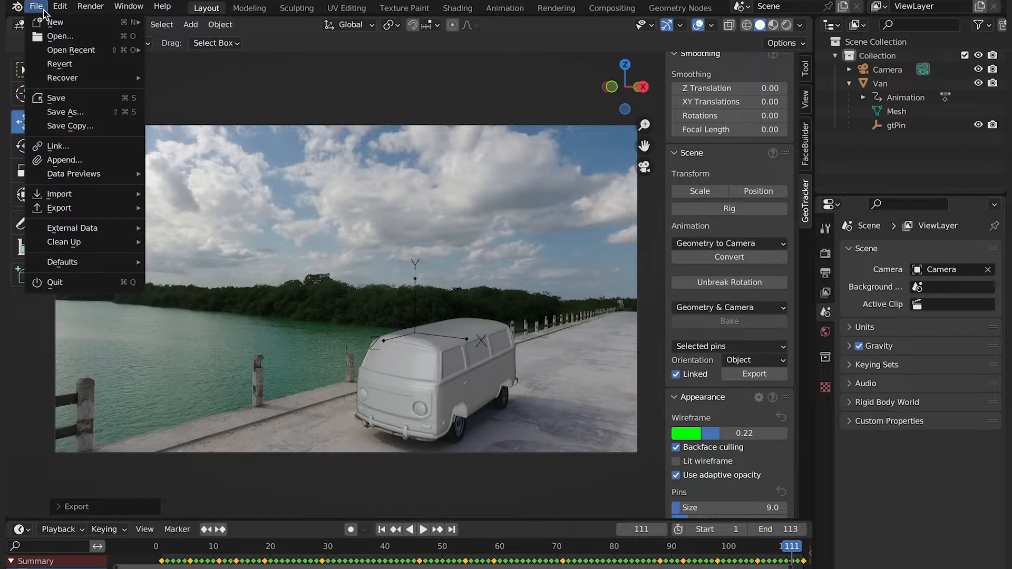
left_click(60, 161)
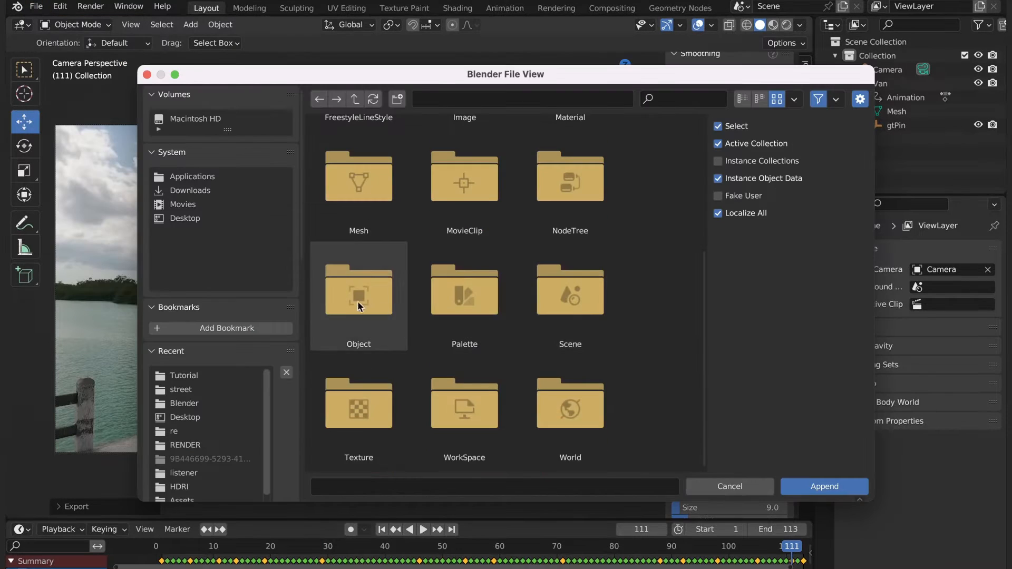
double_click(353, 303)
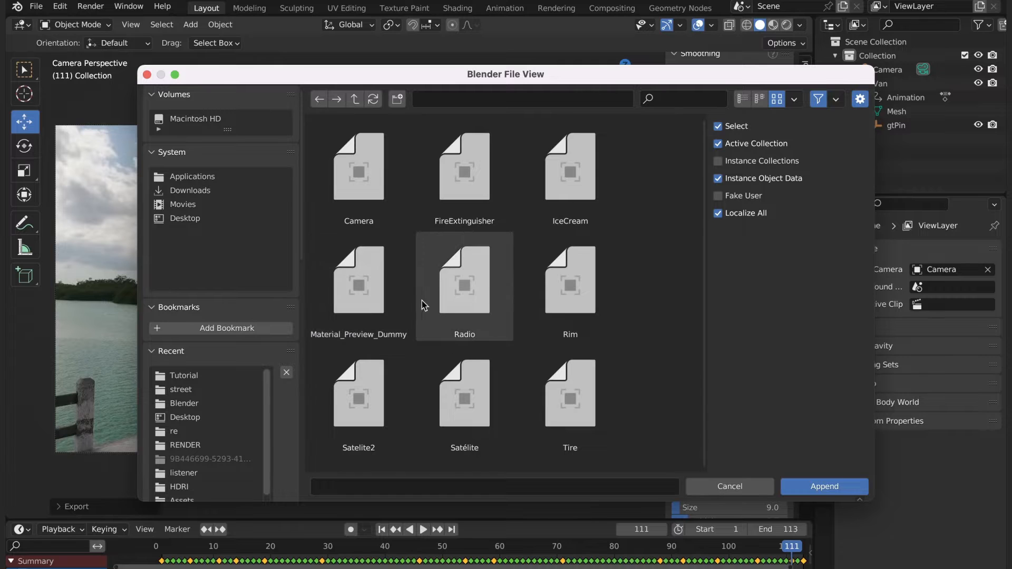
left_click(492, 404)
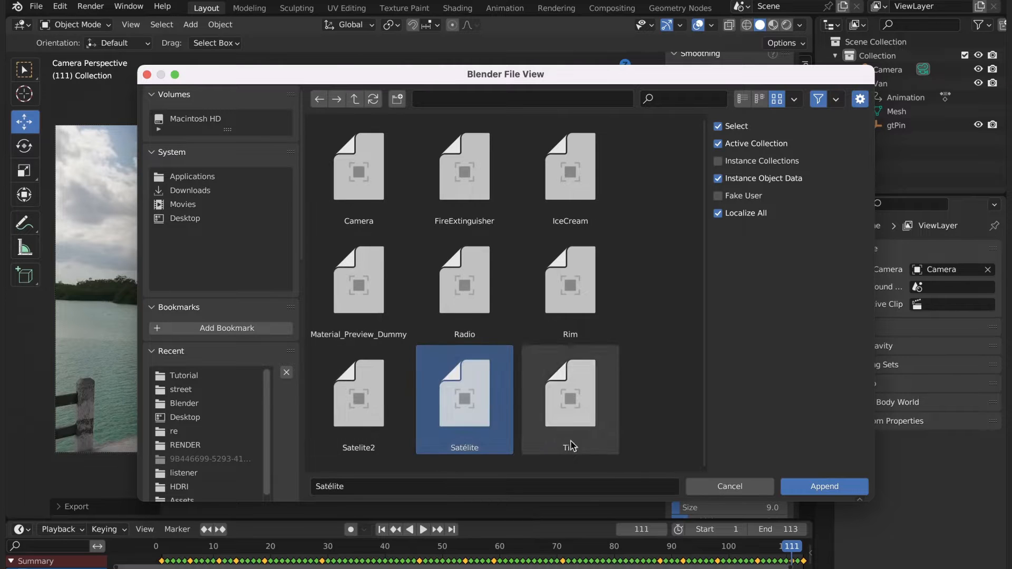
left_click(837, 488)
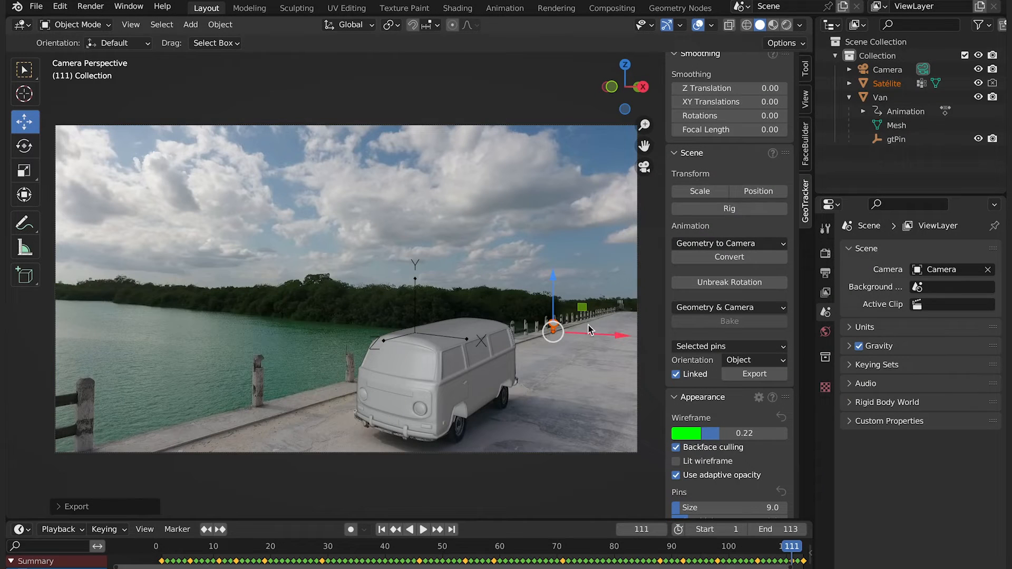
Set the gtPin empty as the parent of the Satélite object.
left_click(879, 84)
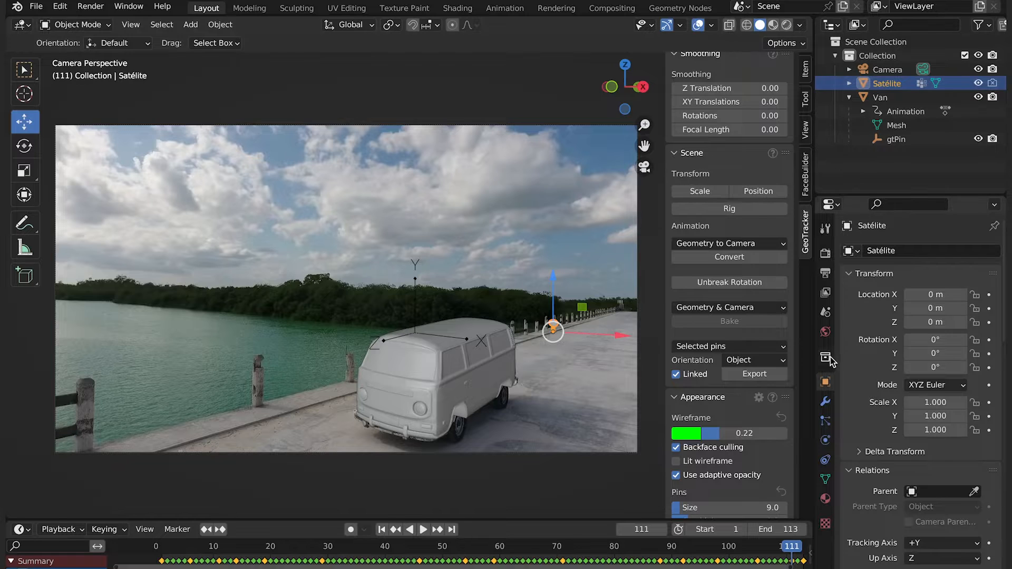
scroll(923, 477, "down", 3)
scroll(923, 477, "down", 1)
left_click(938, 421)
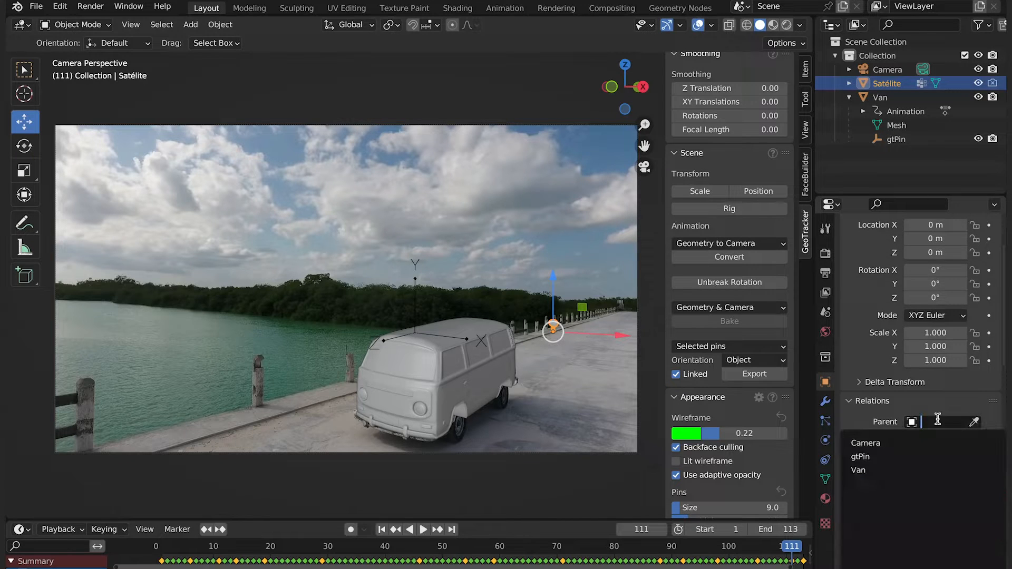
left_click(881, 456)
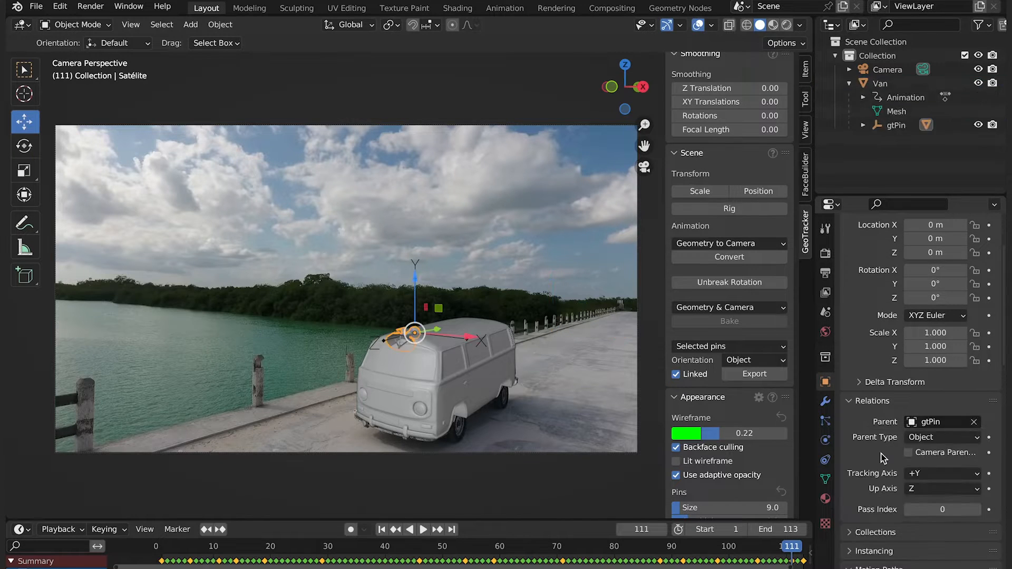
Rotate the Satélite by -90° about the global X axis, then fine-tune its rotation freehand so it stands upright on the van's roof.
scroll(431, 355, "up", 3)
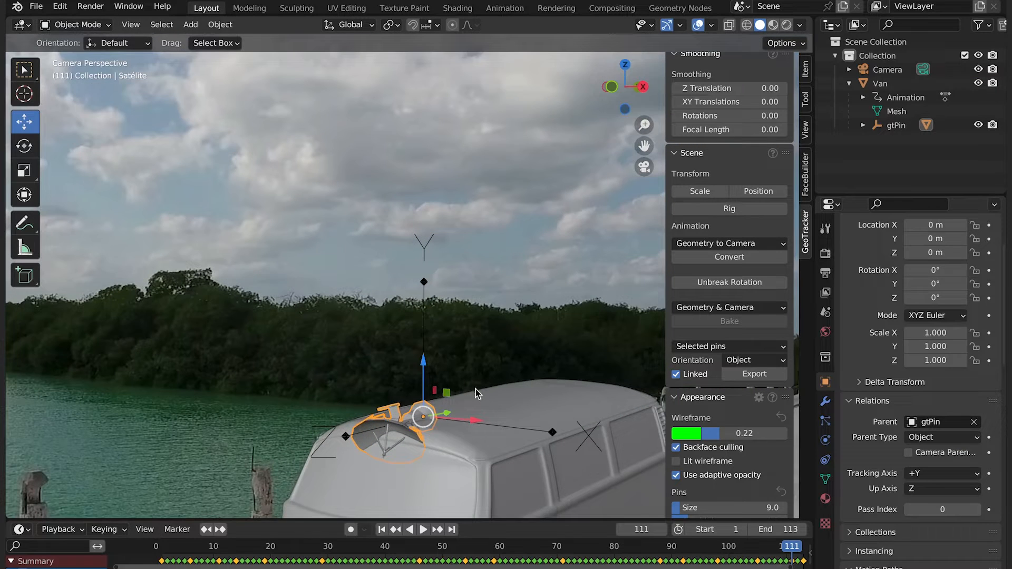
middle_click_drag(475, 389, 487, 208, "shift")
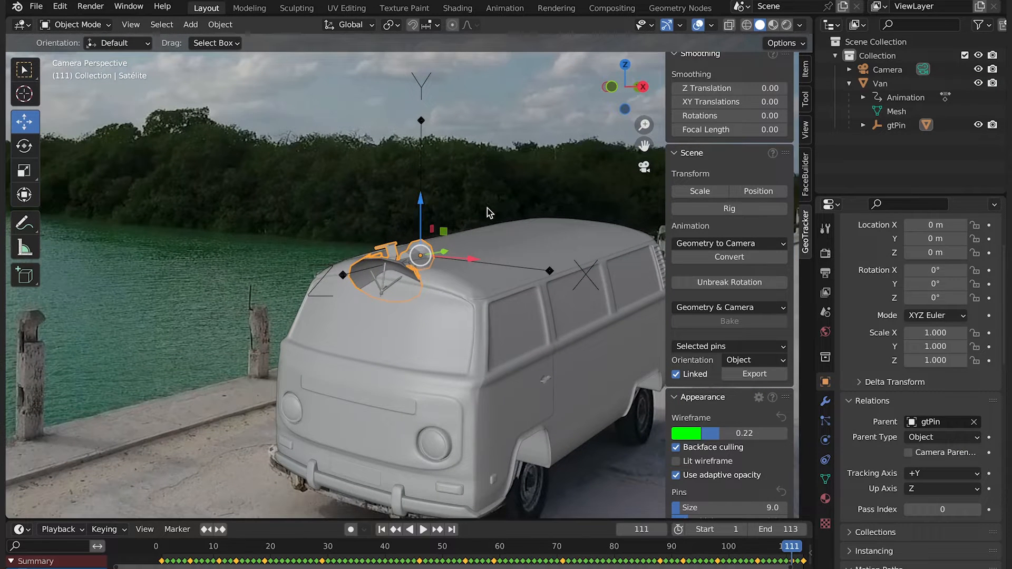
type("rx-90")
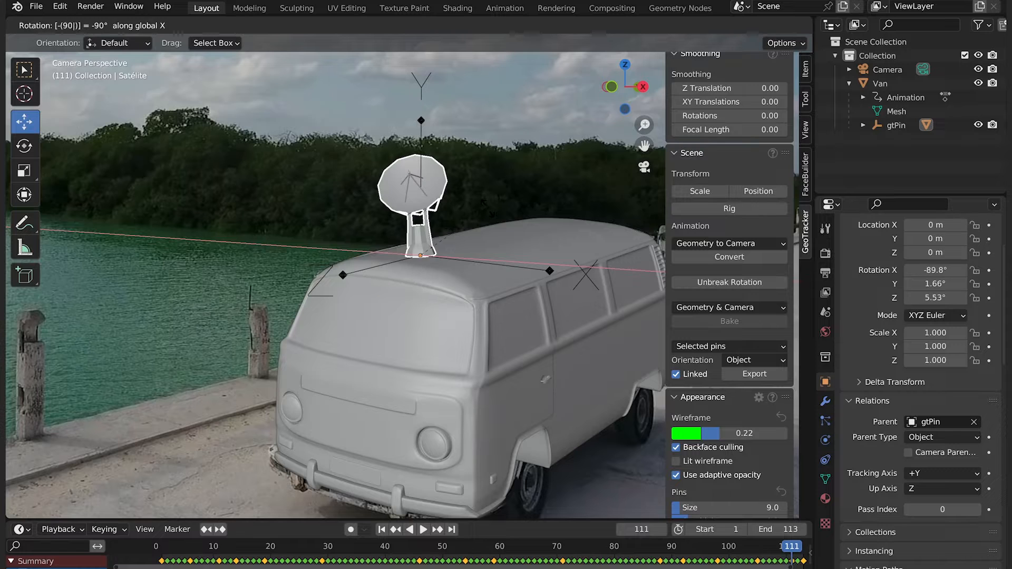
key("Return")
scroll(450, 215, "up", 2)
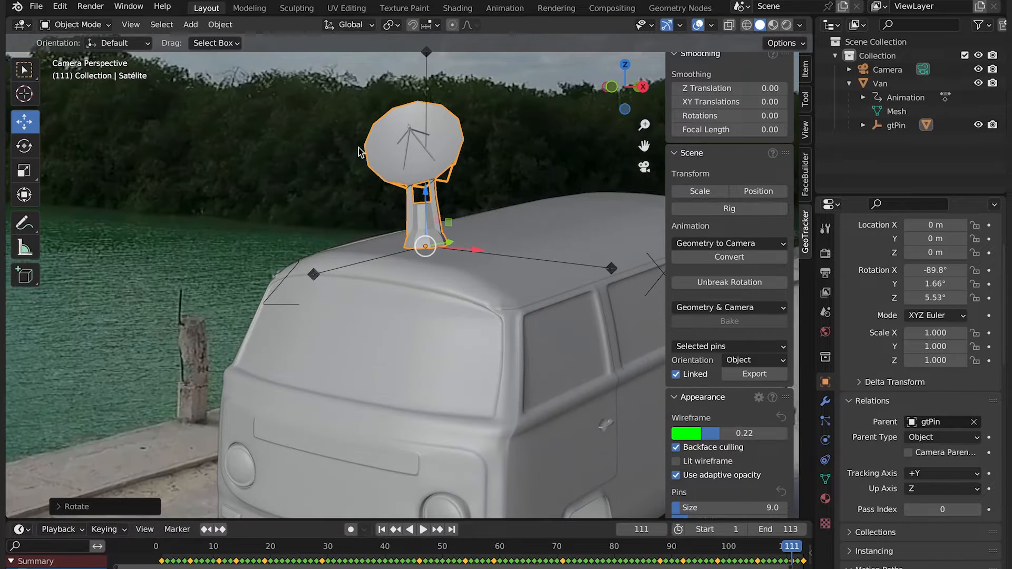
left_click(24, 146)
left_click_drag(464, 213, 455, 205)
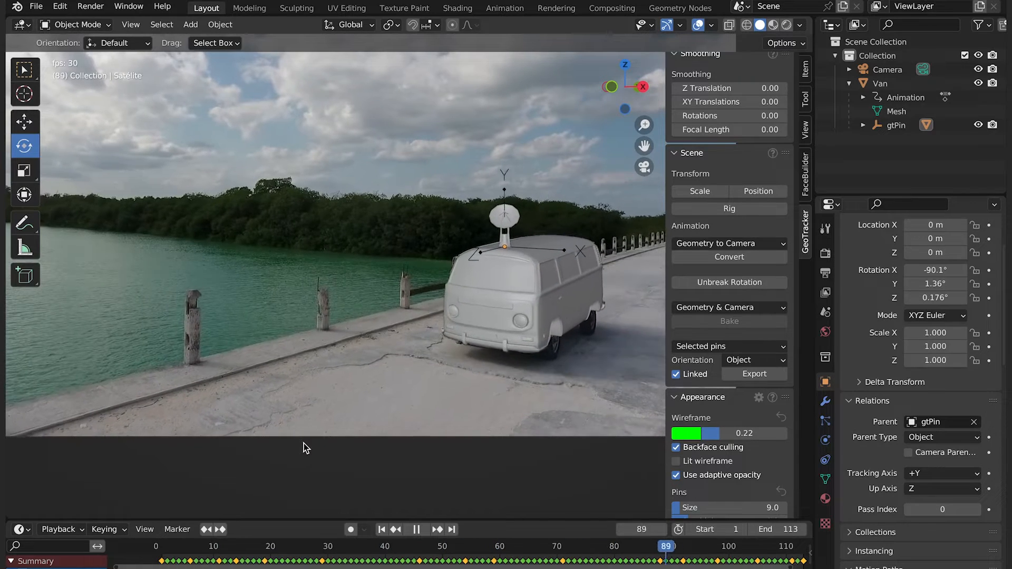
key("space")
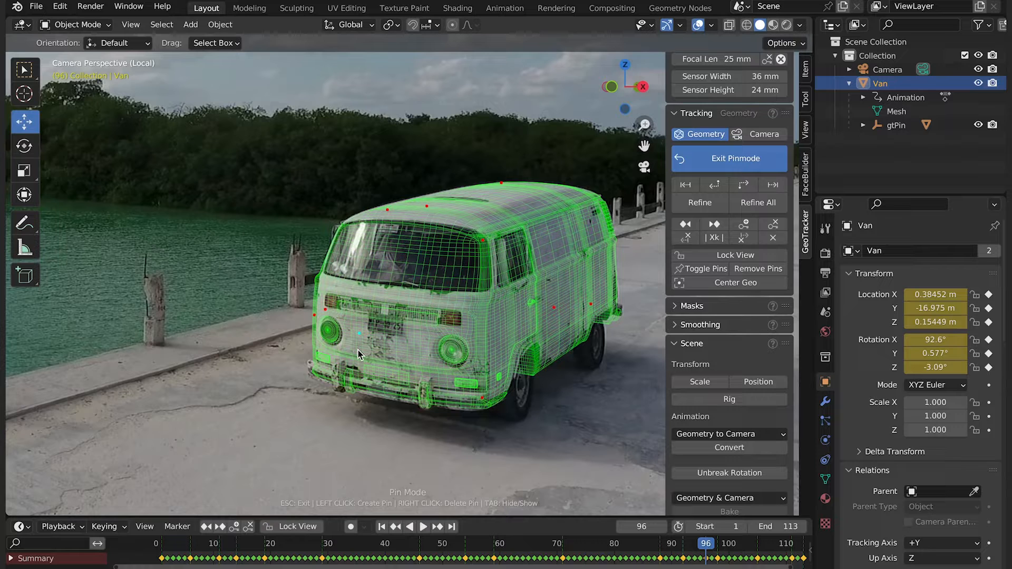
Export the selected pin on the van's front as a linked empty with Object orientation, and exit Pinmode.
scroll(747, 464, "down", 5)
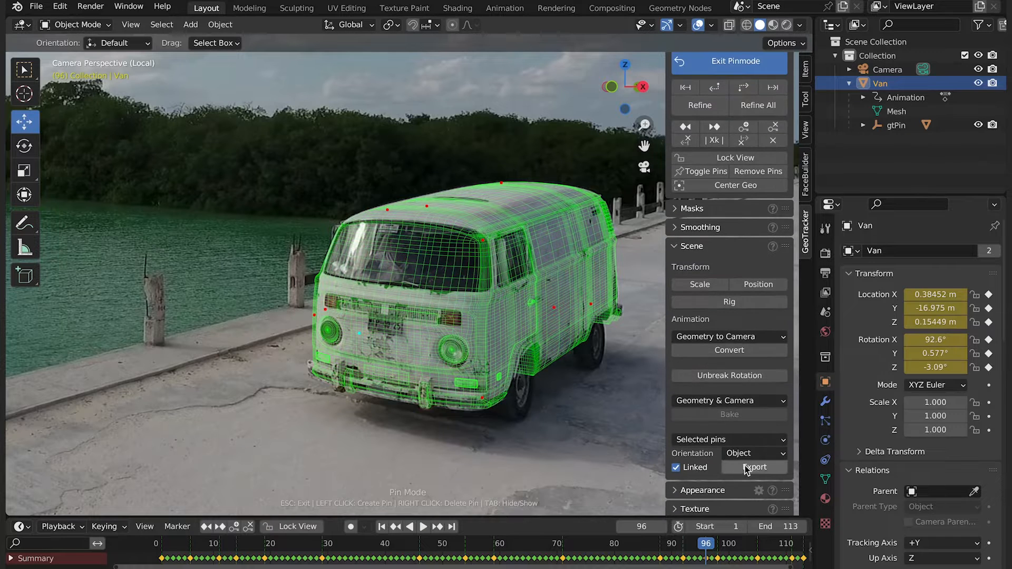
left_click(752, 468)
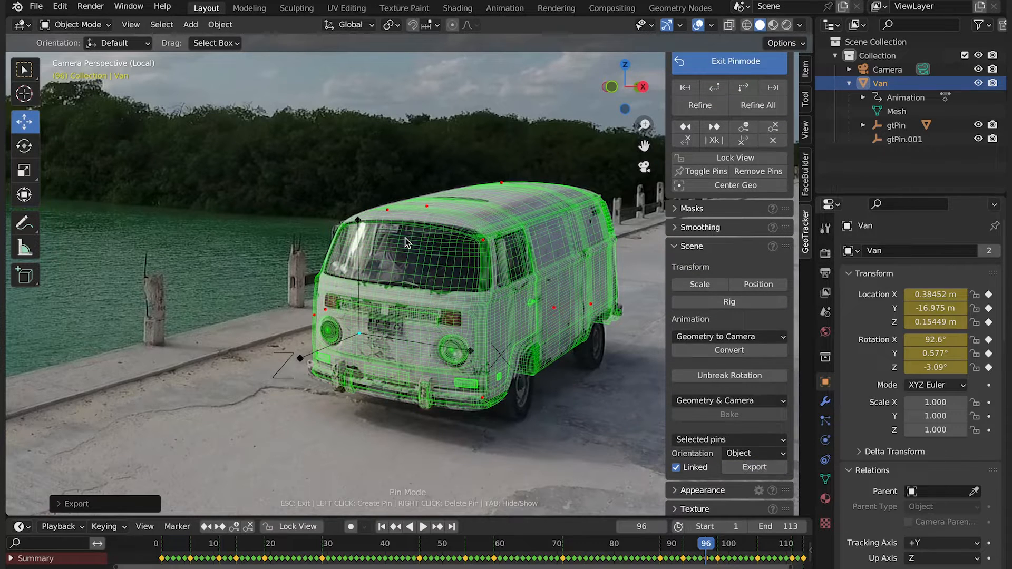
key("Escape")
Append the FireExtinguisher object from the blend file and set gtPin.001 as its parent.
left_click(35, 5)
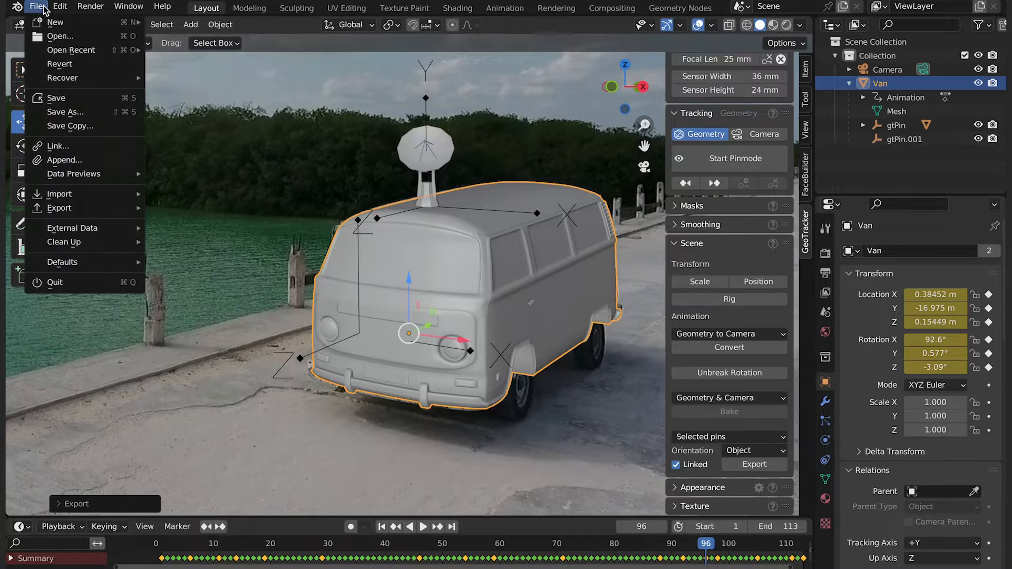
left_click(79, 151)
left_click(472, 193)
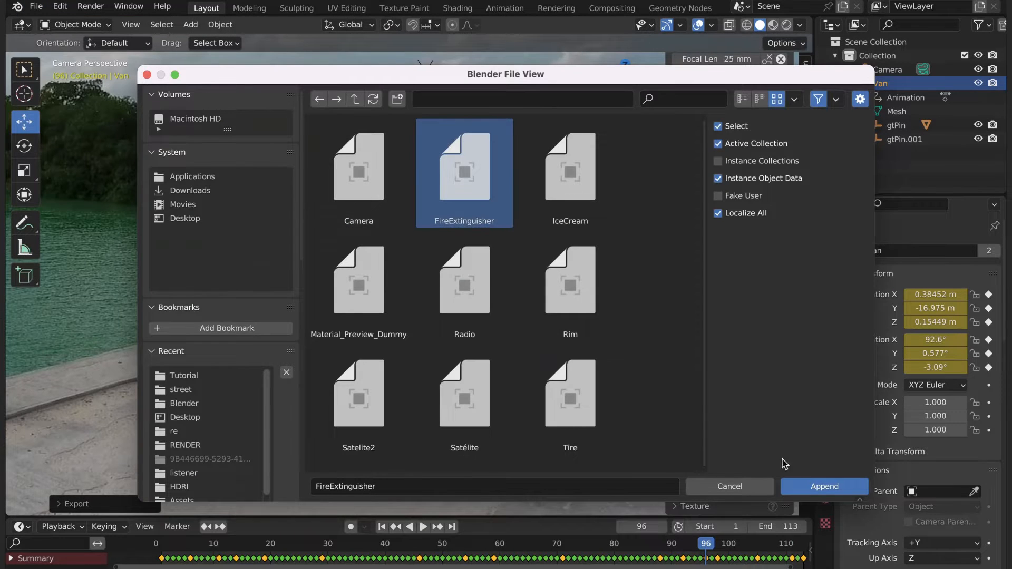
left_click(806, 485)
left_click(896, 84)
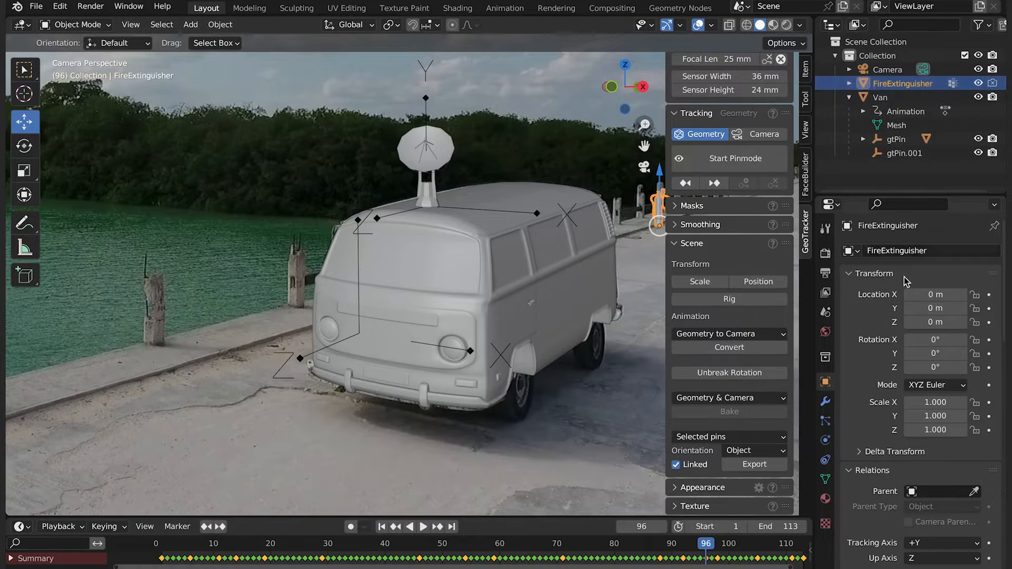
left_click(939, 492)
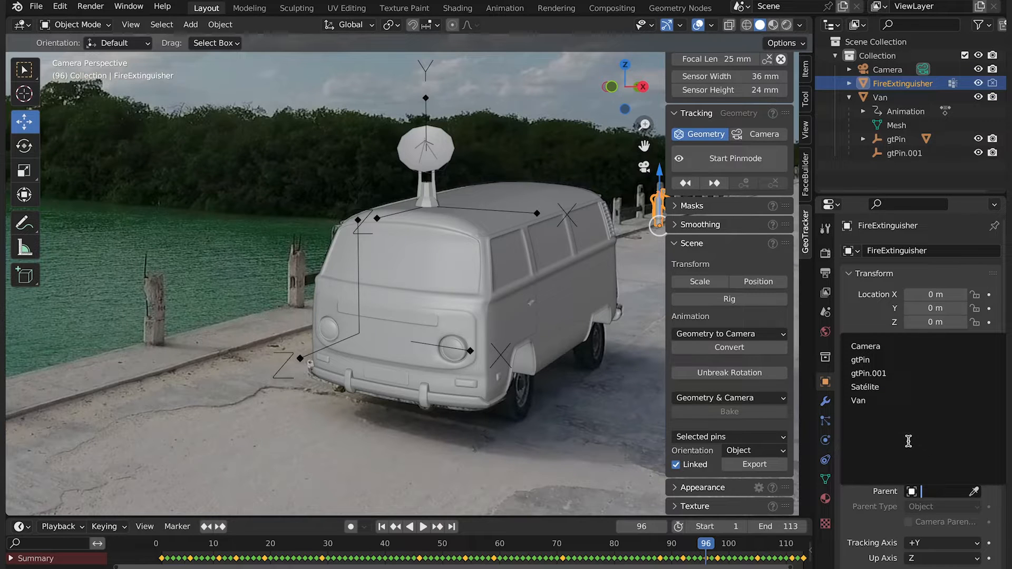
left_click(899, 373)
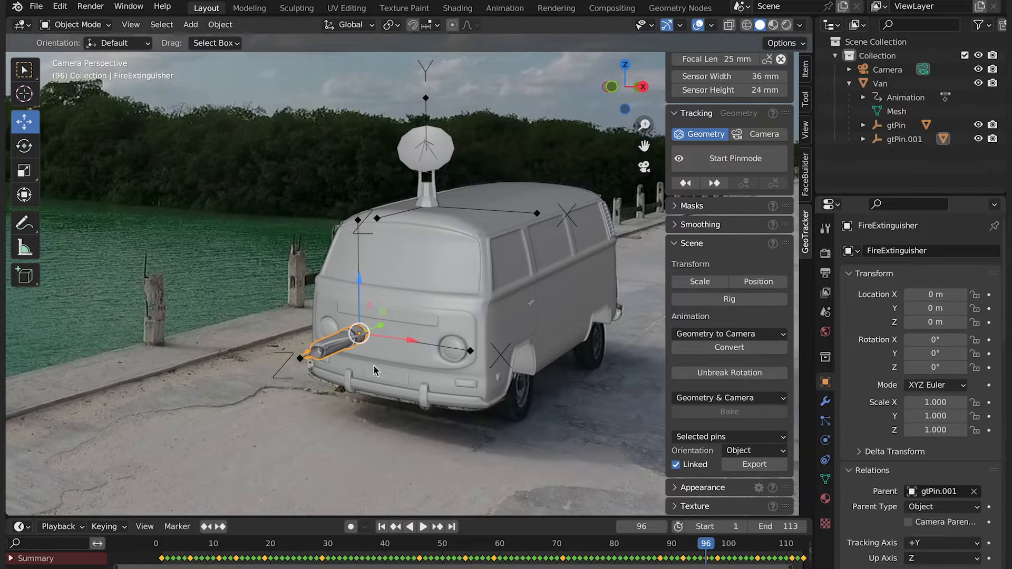
Rotate the FireExtinguisher by -90° about the global X axis.
key("r")
type("x")
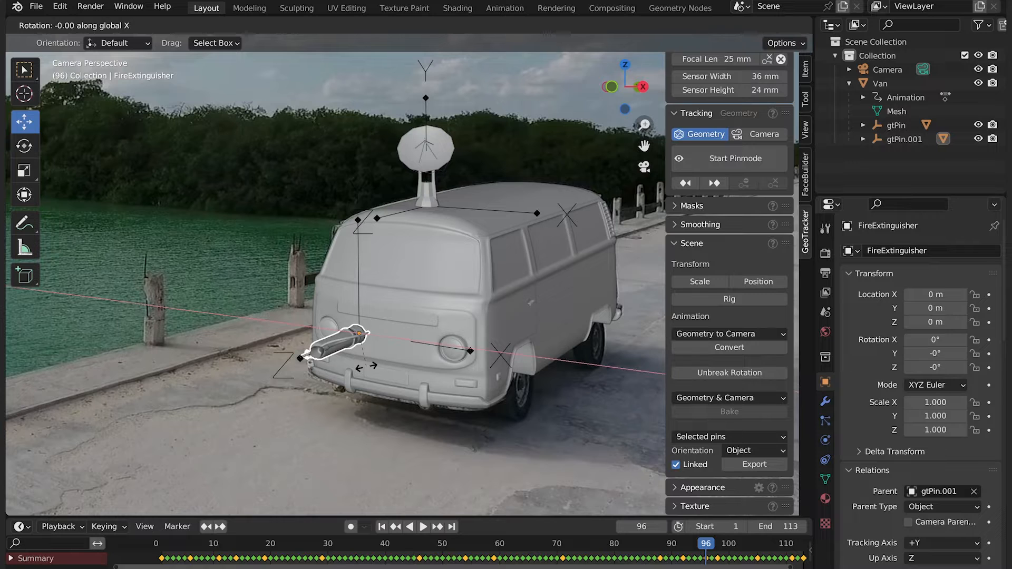
type("-90")
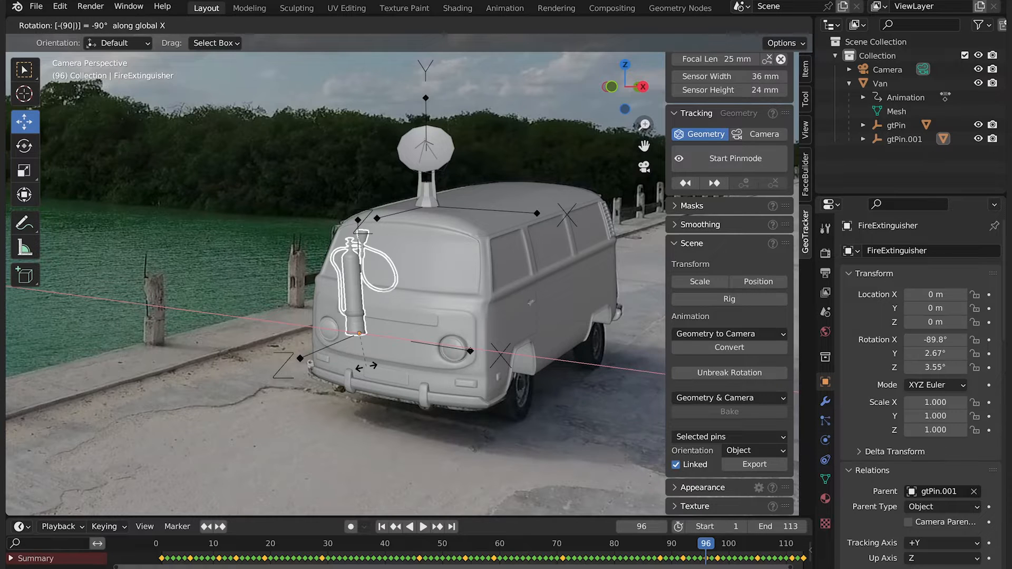
key("Return")
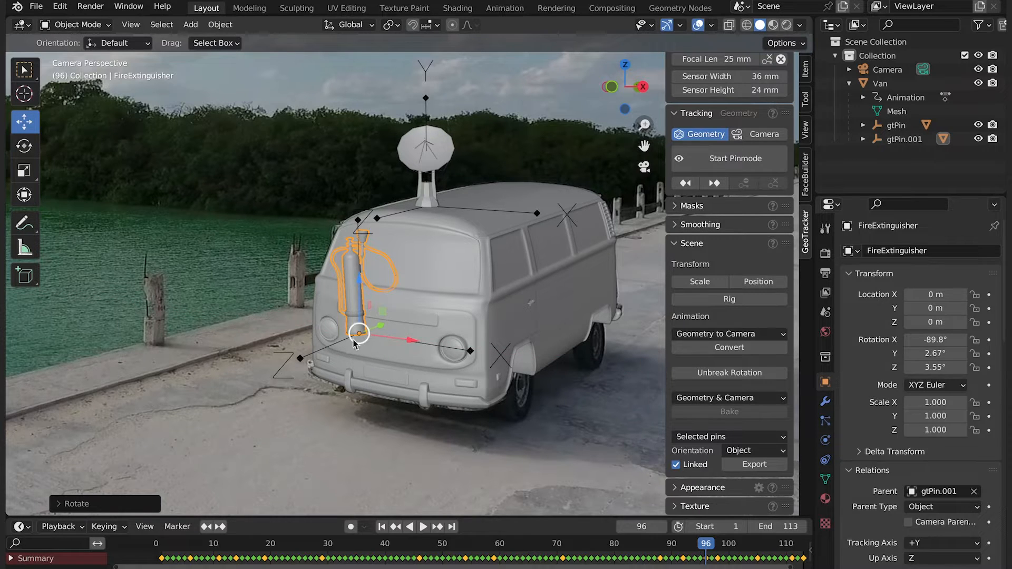
Move the FireExtinguisher about 0.4 m down the van's front to the bumper, adjust its depth, and check it in playback.
left_click(468, 350)
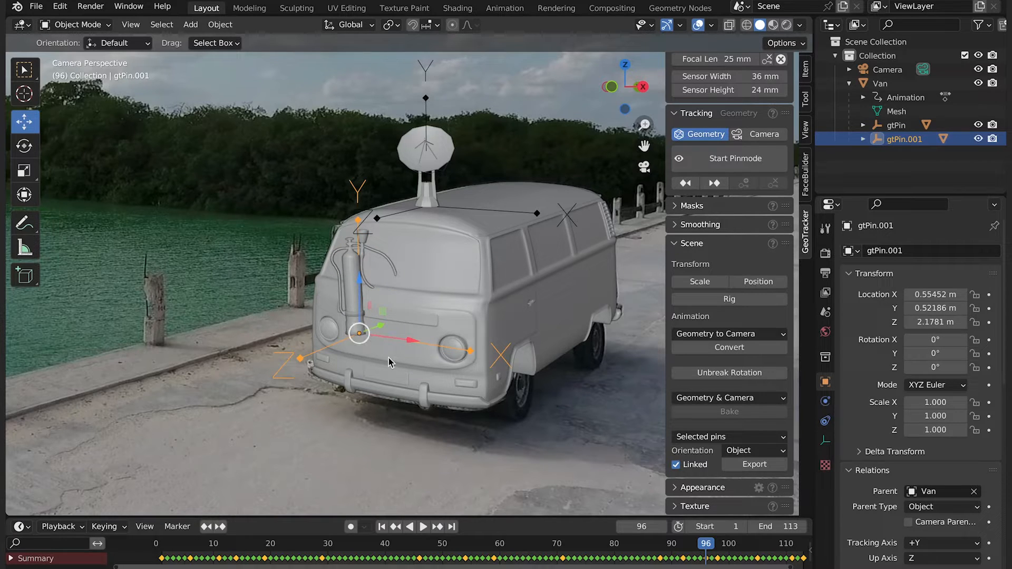
left_click(350, 267)
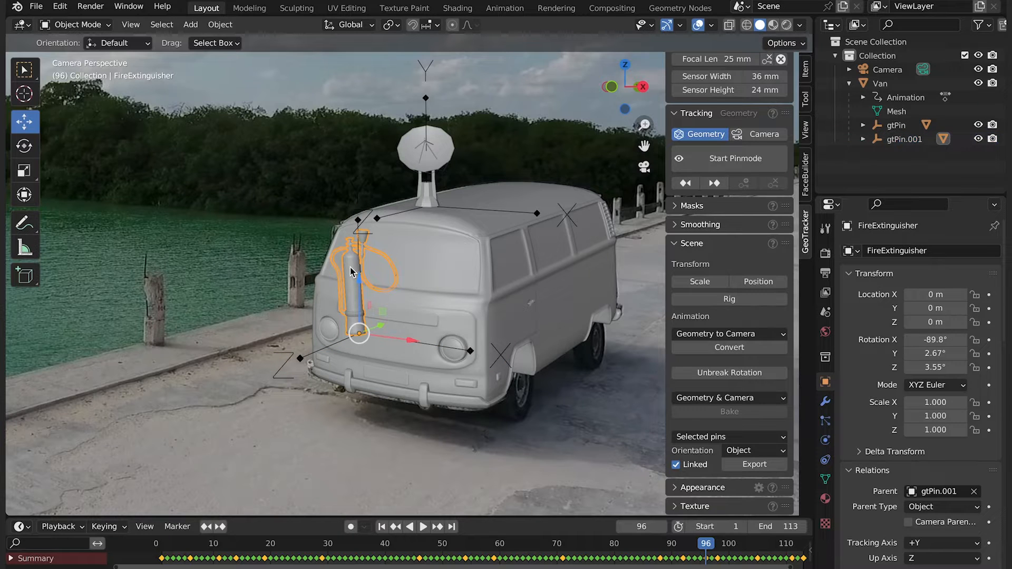
left_click_drag(360, 281, 361, 326)
scroll(364, 332, "up", 5)
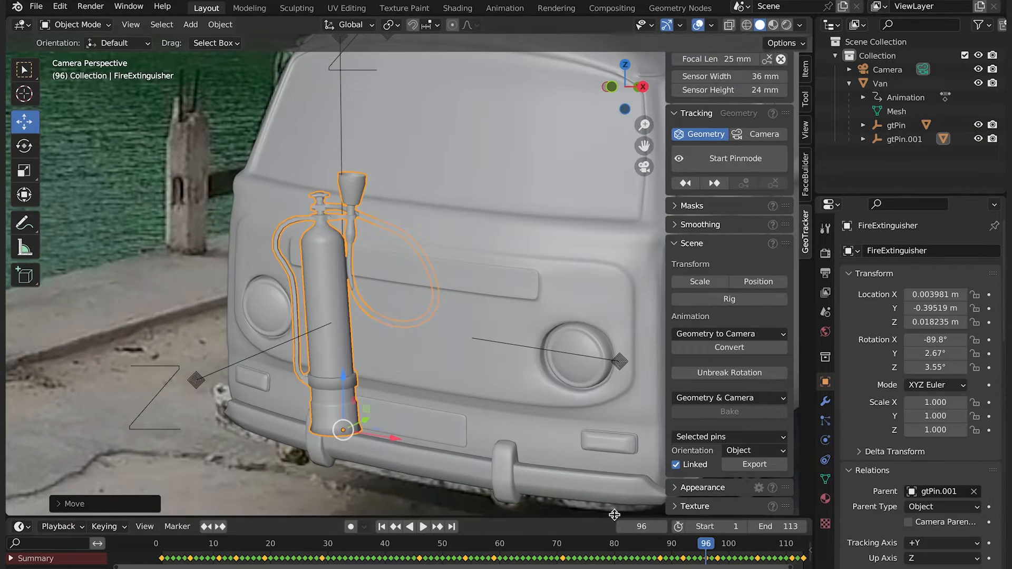
mouse_move(714, 547)
left_mouse_down()
mouse_move(624, 546)
mouse_move(746, 547)
mouse_move(706, 547)
left_mouse_up()
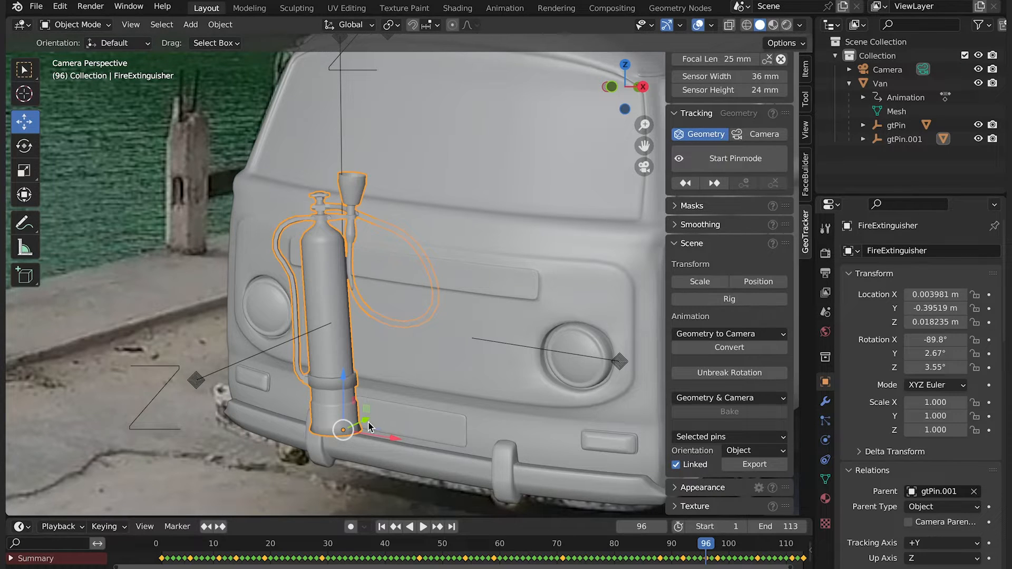
left_click_drag(368, 426, 332, 449)
key("shift+space")
key("r")
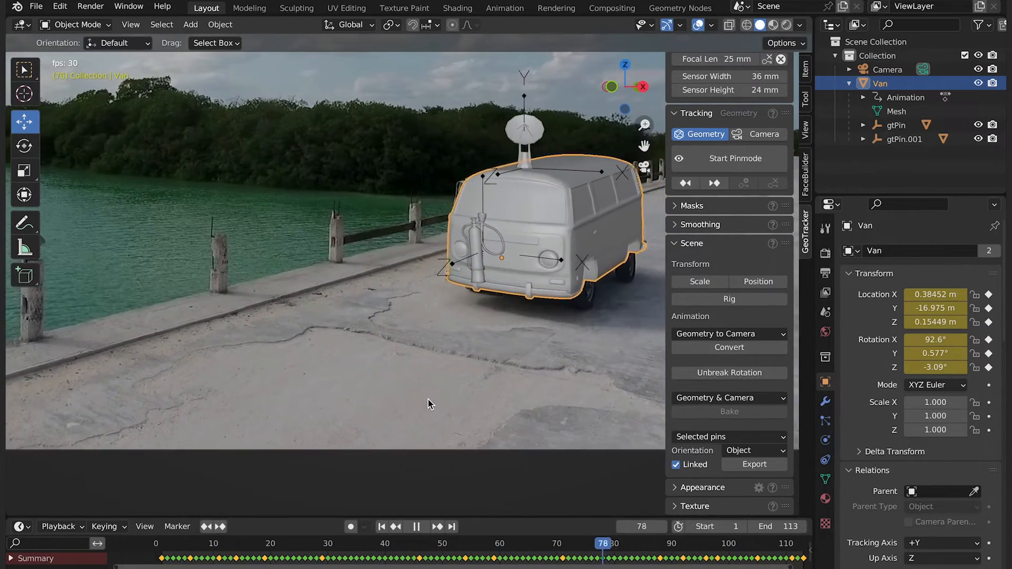
key("space")
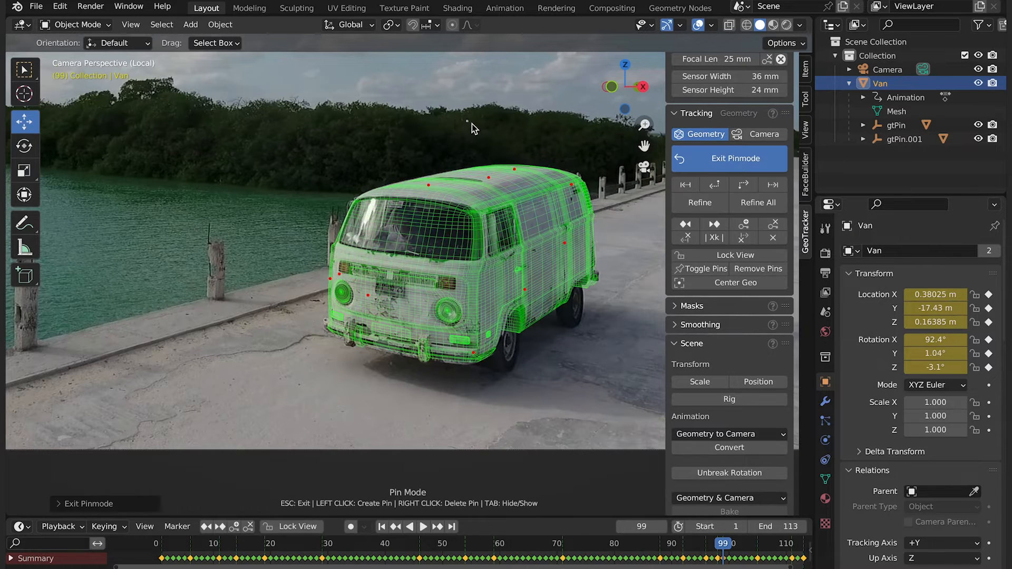
Box-select the pins on the van's rear roof and side in Pinmode, export them as linked empties with Object orientation, and exit Pinmode.
left_click_drag(466, 121, 559, 215)
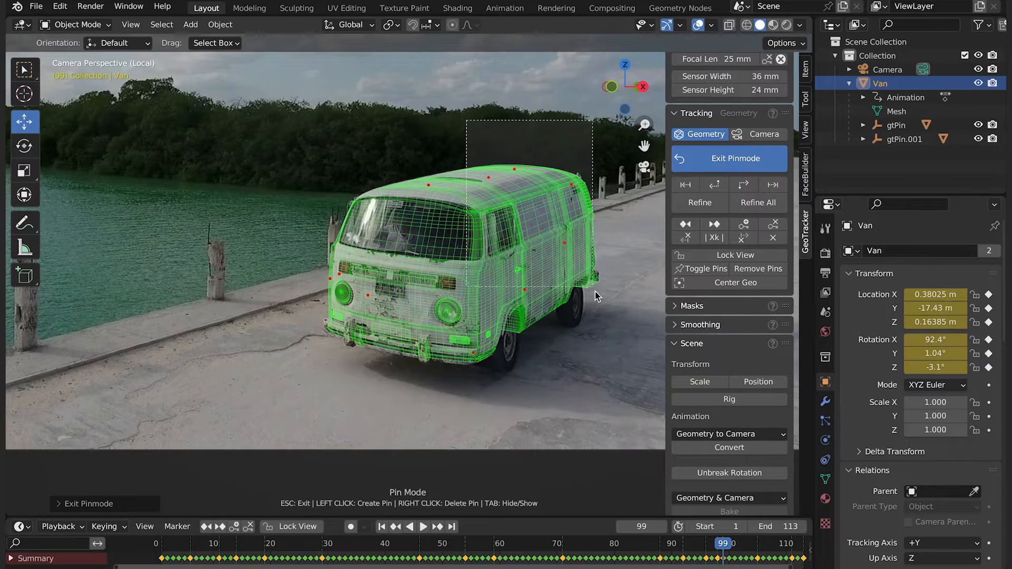
left_click_drag(609, 319, 609, 319)
scroll(734, 464, "down", 4)
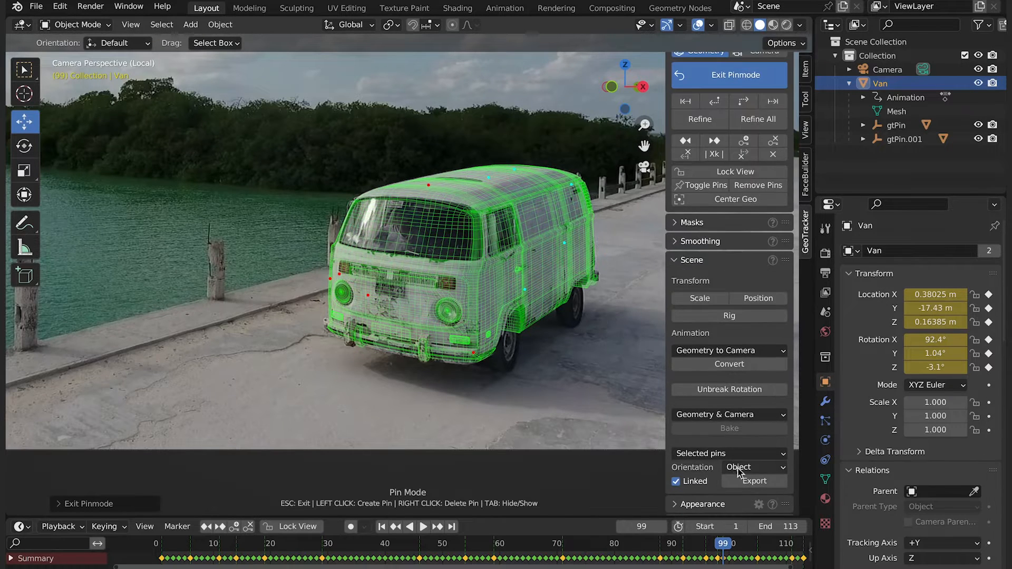
left_click(754, 482)
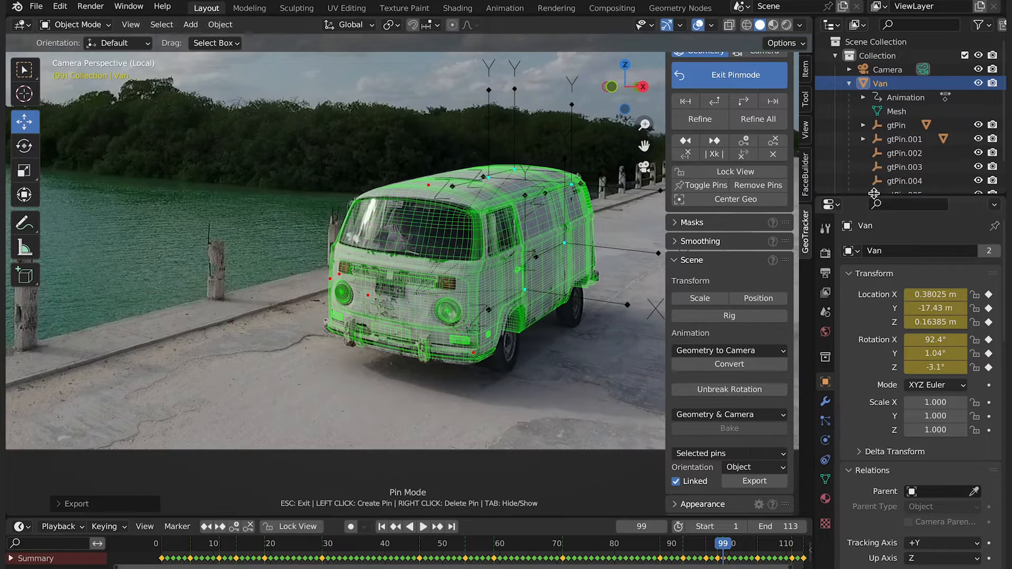
scroll(906, 190, "down", 2)
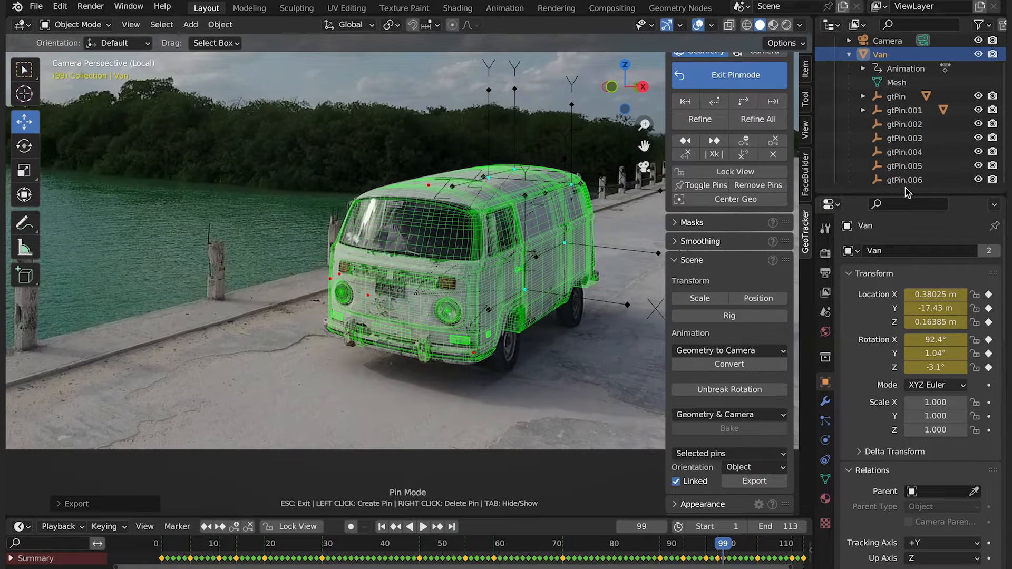
key("Escape")
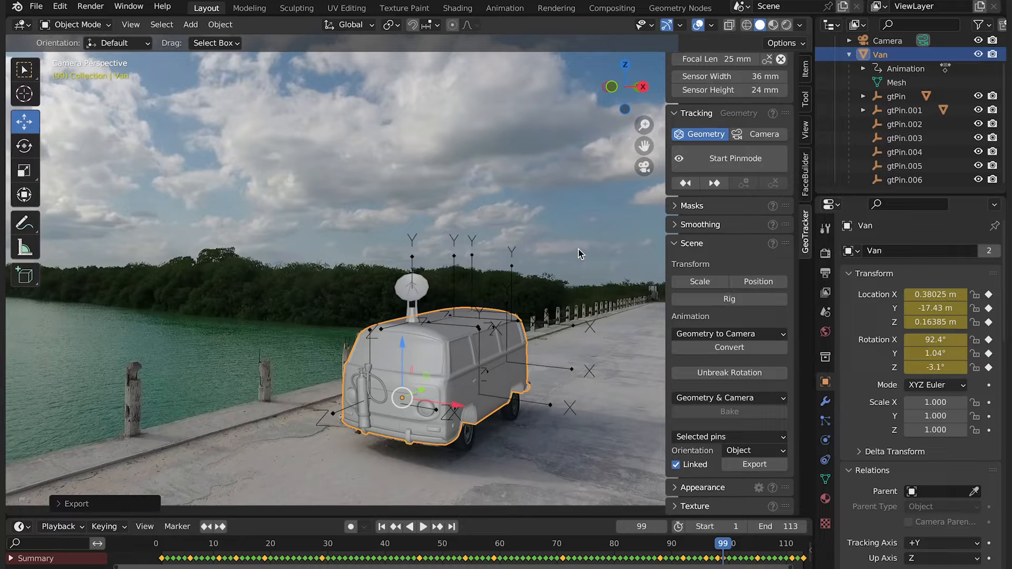
Append the IceCream, Radio, Rim, Satelite2 and Tire objects together from the blend file.
left_click(35, 7)
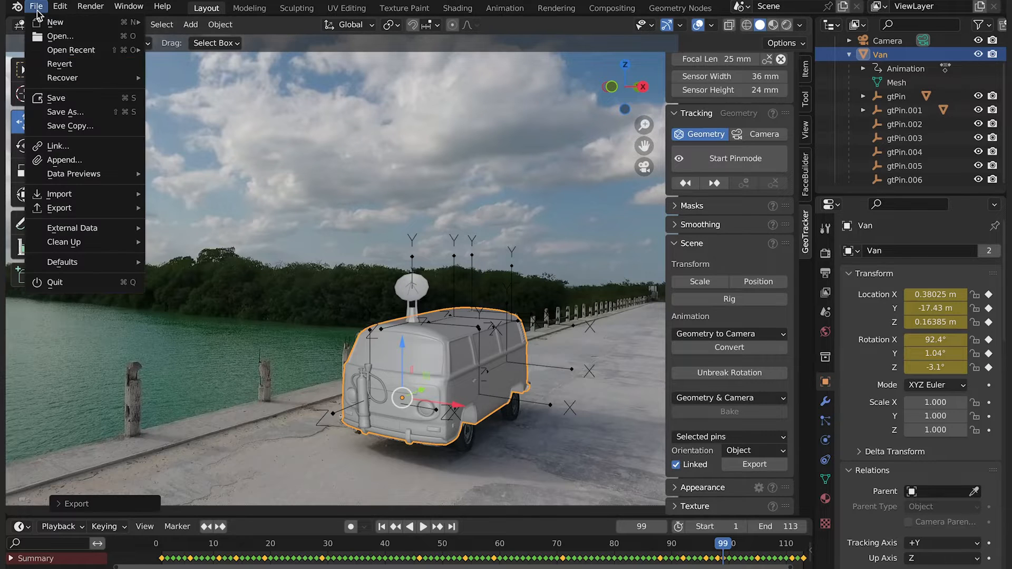
left_click(58, 159)
left_click(570, 188)
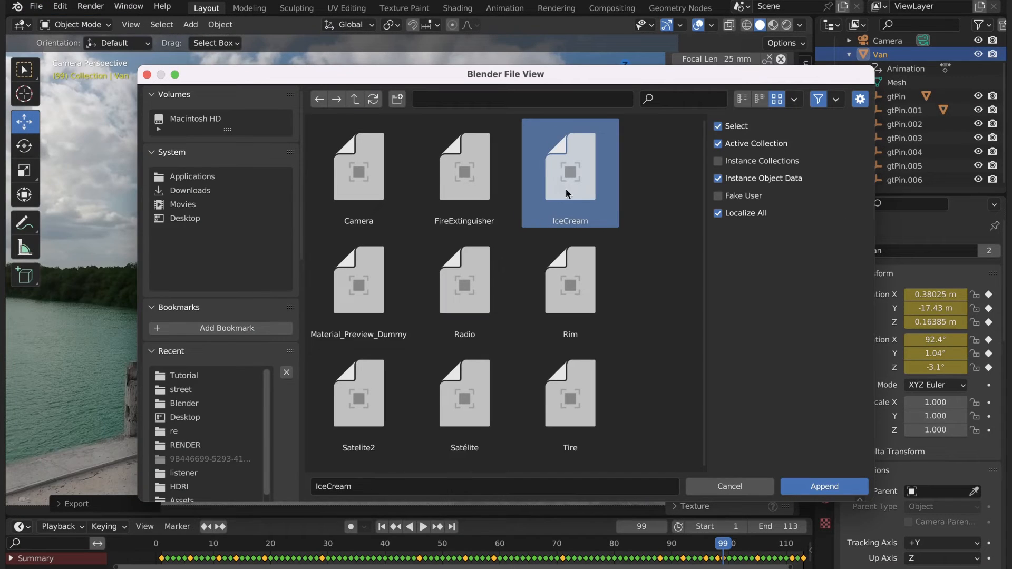
left_click(492, 260, "ctrl")
left_click(556, 288, "ctrl")
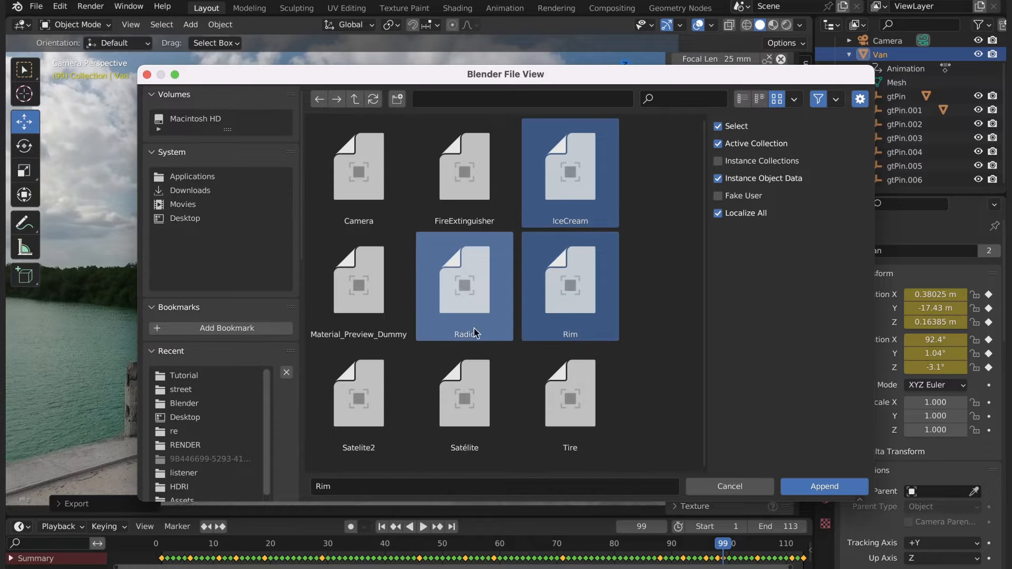
left_click(380, 387, "ctrl")
left_click(558, 392, "ctrl")
left_click(819, 486)
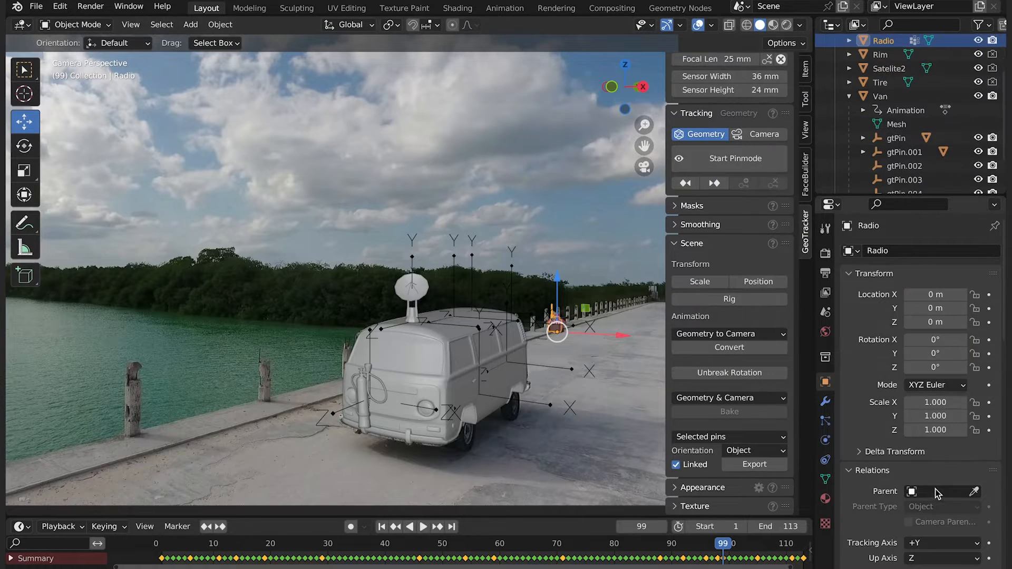
Set the exported pin empty on the van's rear side as the parent of the Radio object.
left_click(936, 490)
left_click(879, 413)
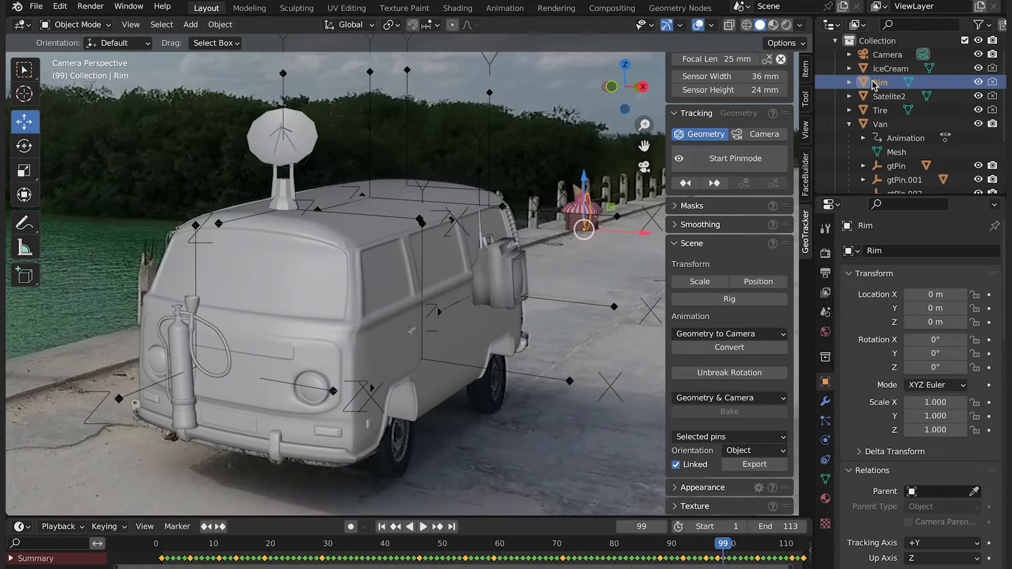
Set gtPin.004 as the parent of the Rim object and shift the Rim slightly at the van's upper rear side.
left_click(945, 491)
left_click(885, 427)
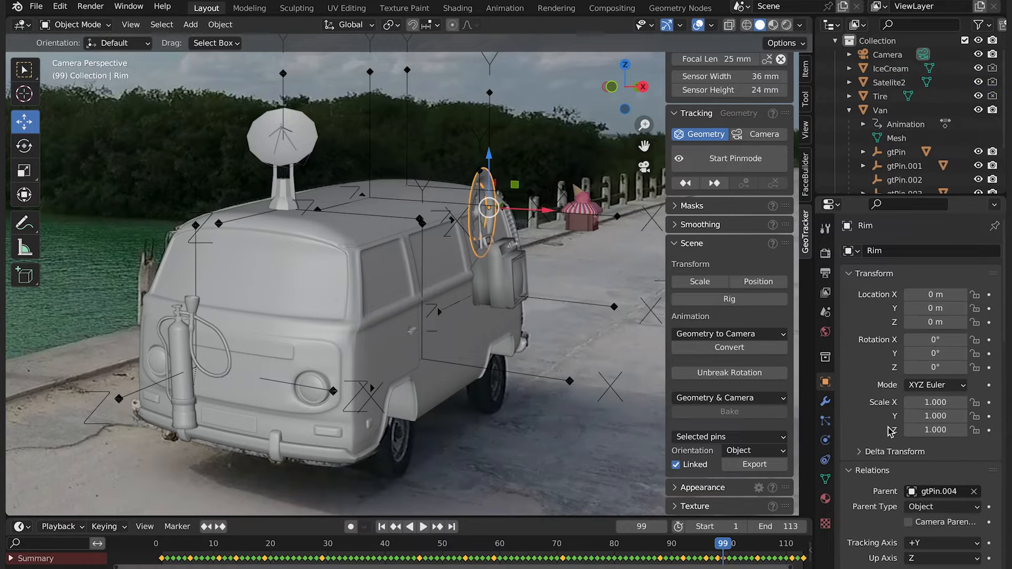
left_click_drag(517, 183, 532, 185)
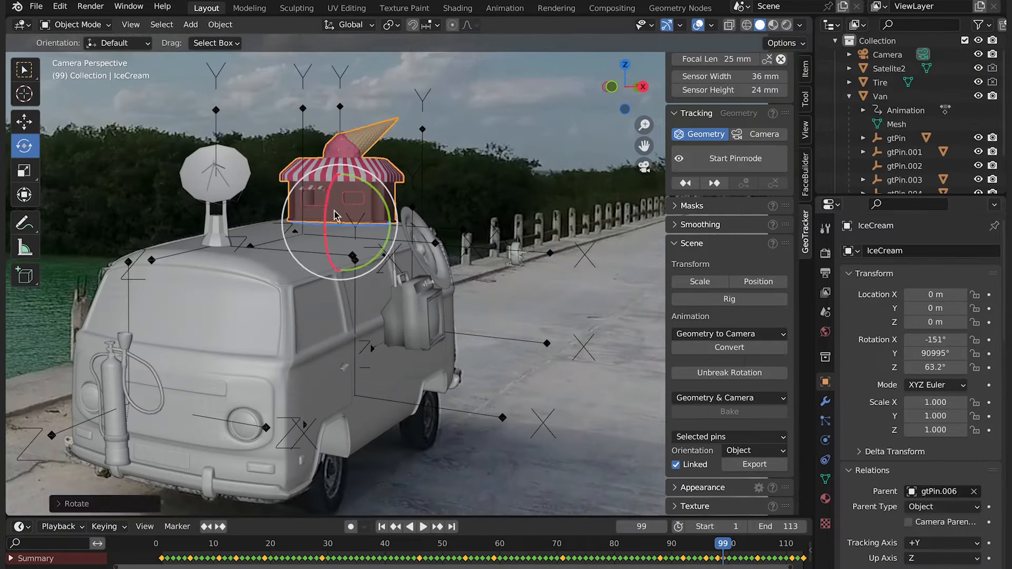
Set an exported roof pin empty as the parent of Satelite2 and gtPin.002 as the parent of Tire.
left_click(945, 491)
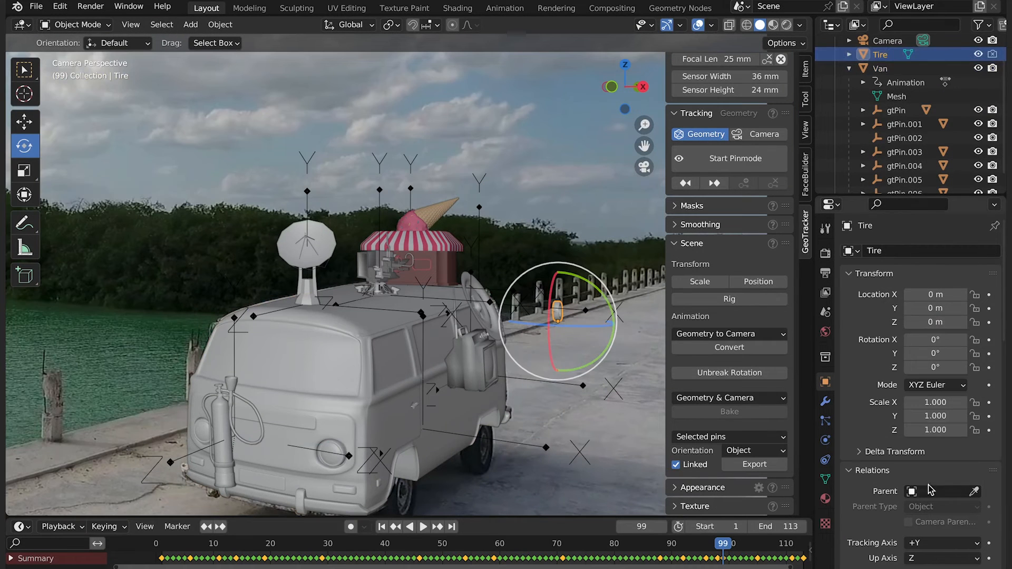
left_click(931, 491)
left_click(896, 401)
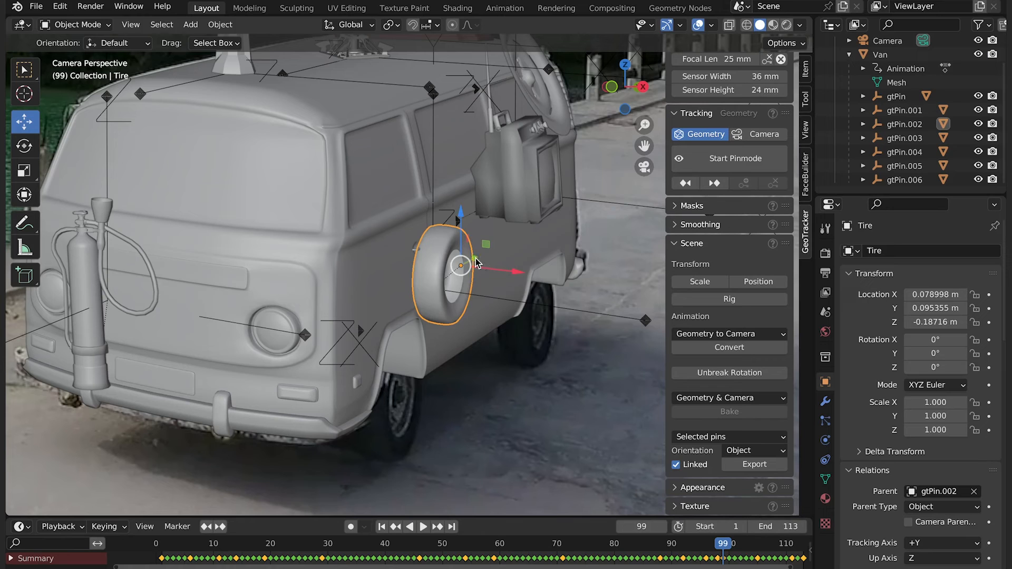
Move the Tire along the van's side to about X 0.07 m, Y 0.06 m, Z -0.36 m.
left_click_drag(474, 258, 489, 252)
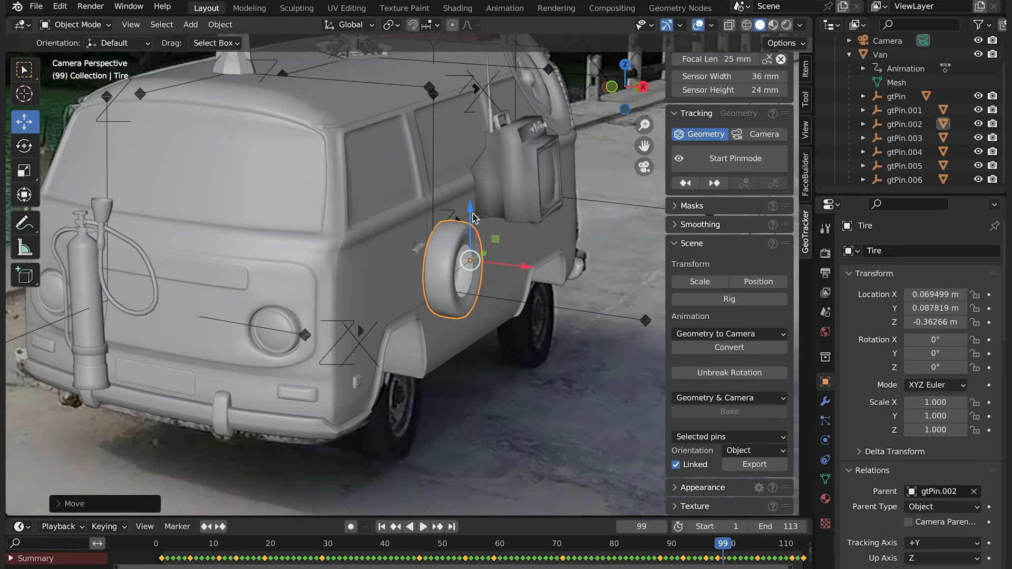
left_click_drag(471, 213, 471, 220)
left_click(527, 373)
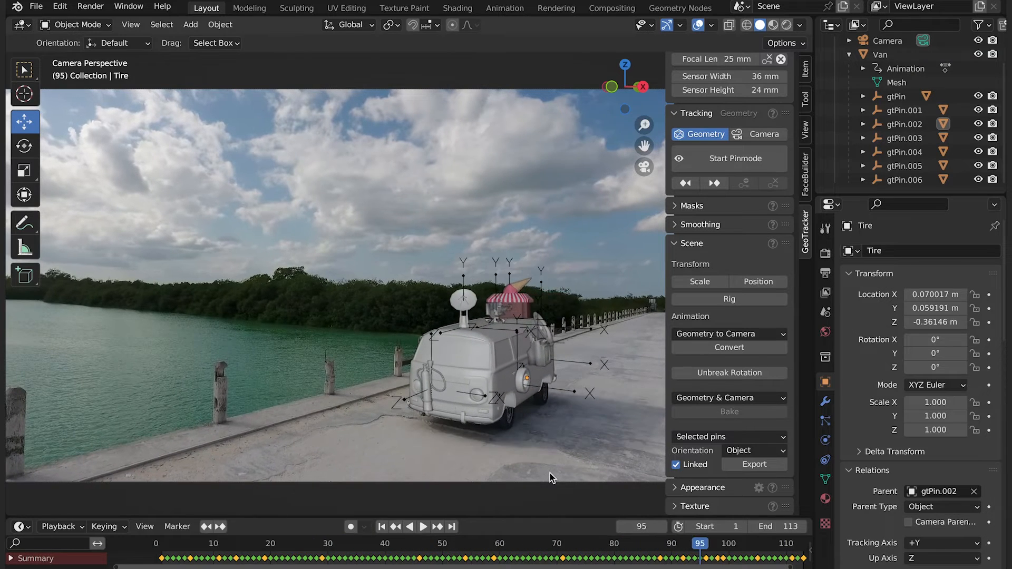
Switch to the Shading workspace, set the render engine to Cycles and display the viewport in Rendered shading.
left_click(457, 8)
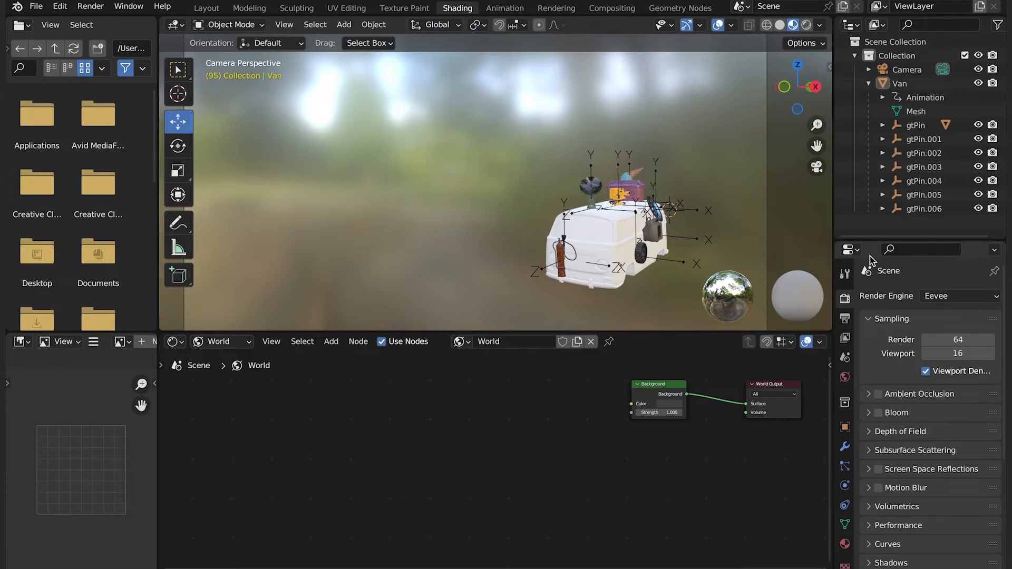
left_click(941, 295)
left_click(952, 340)
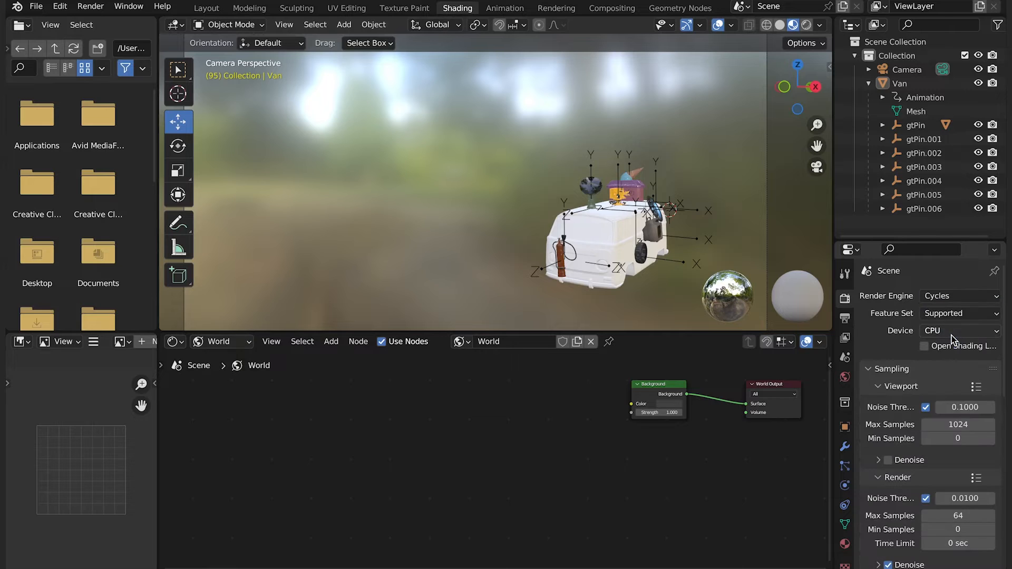
left_click(806, 25)
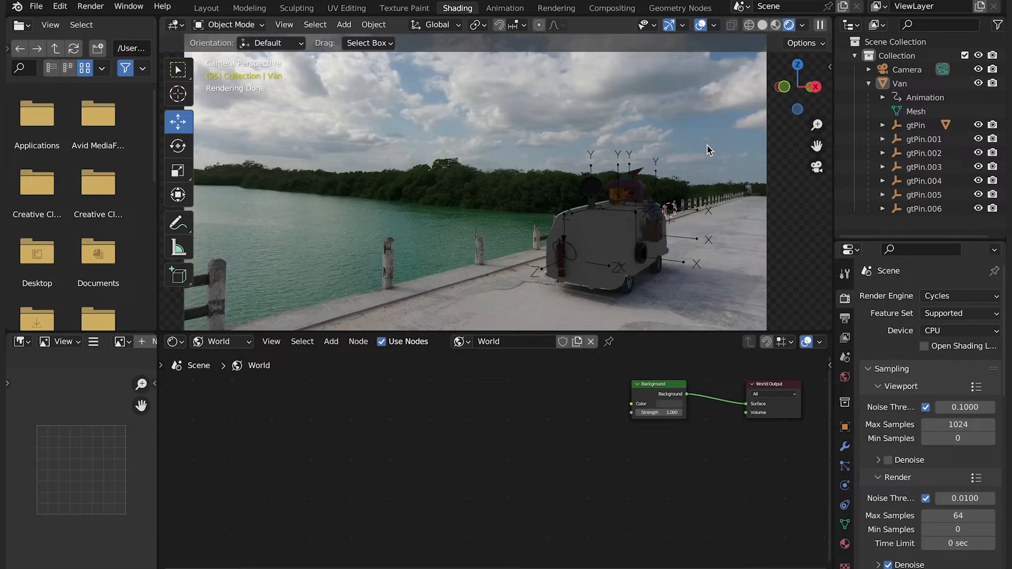
Make the van mesh a shadow catcher in its object visibility settings.
left_click(608, 234)
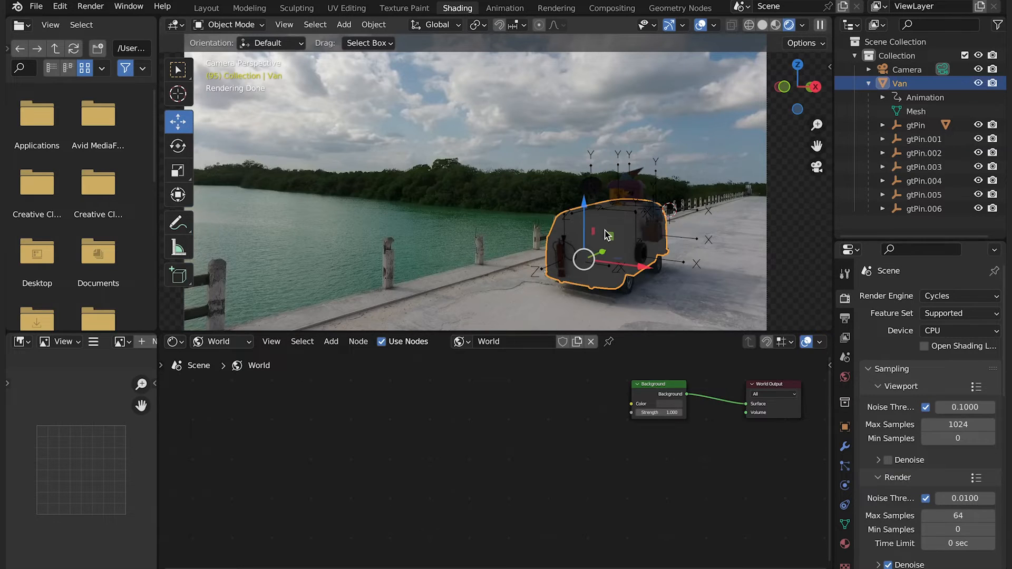
left_click(843, 426)
scroll(889, 468, "down", 10)
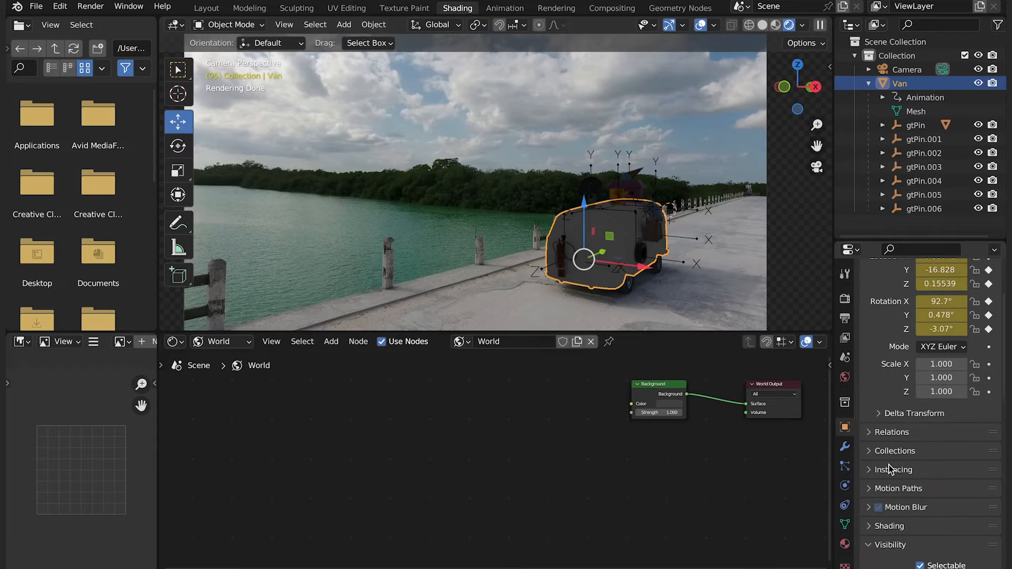
scroll(908, 450, "down", 2)
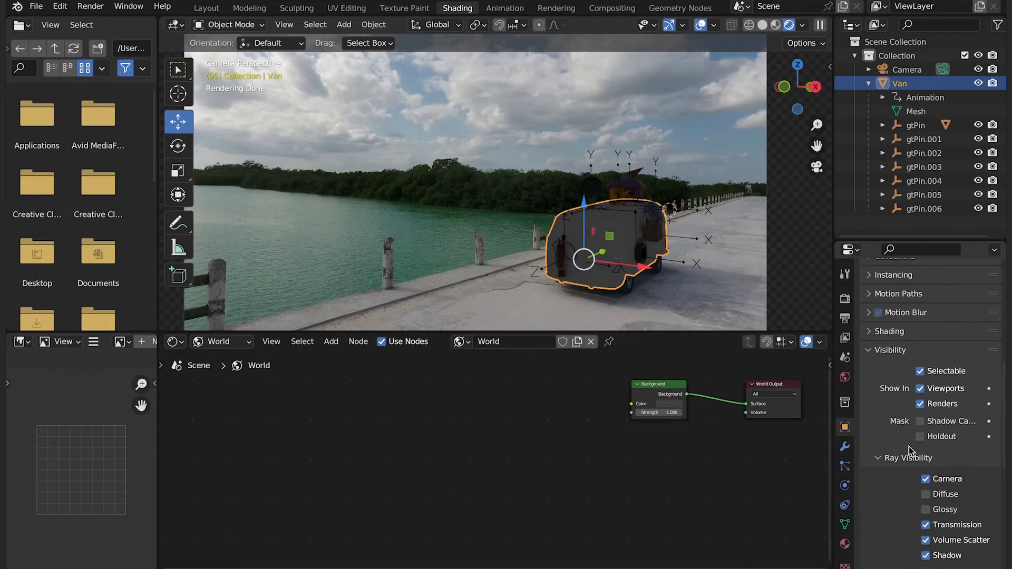
left_click(920, 422)
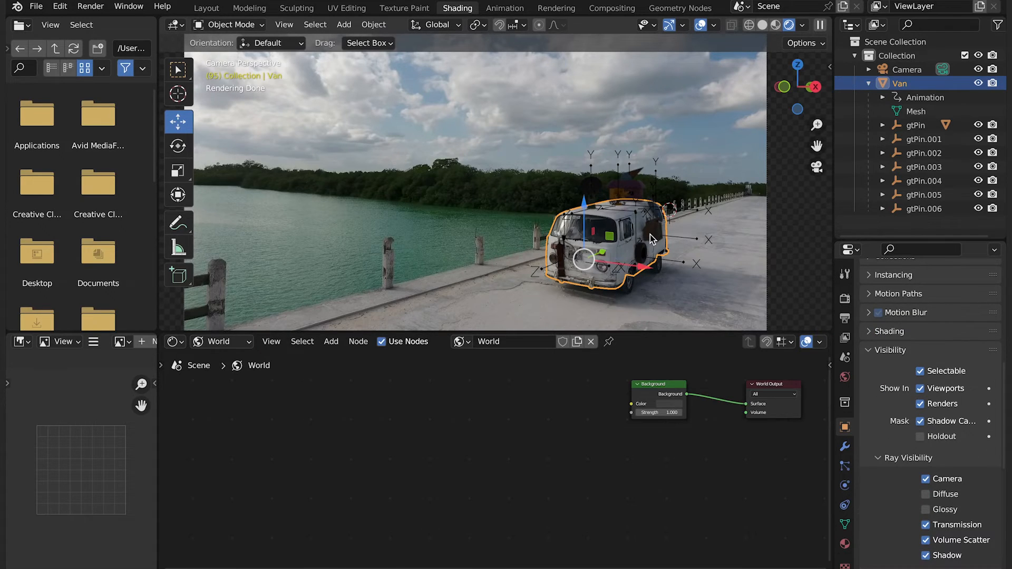
Add an Environment Texture with the stuttgart_hillside_1k HDR to the world nodes and connect its Color to the Background node.
scroll(650, 235, "up", 4)
middle_click_drag(746, 275, 613, 175, "shift")
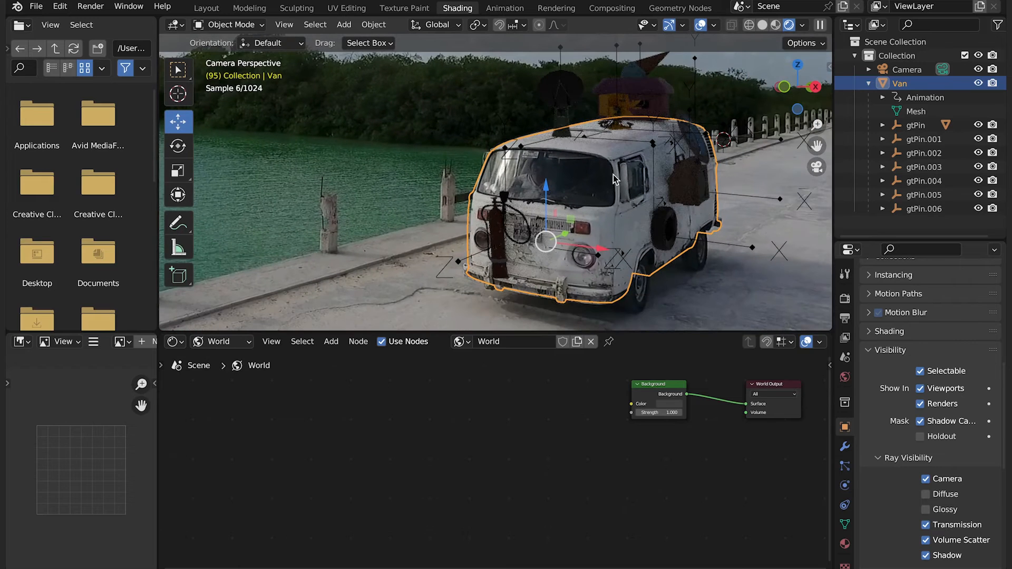
left_click(221, 342)
left_click_drag(554, 402, 560, 403)
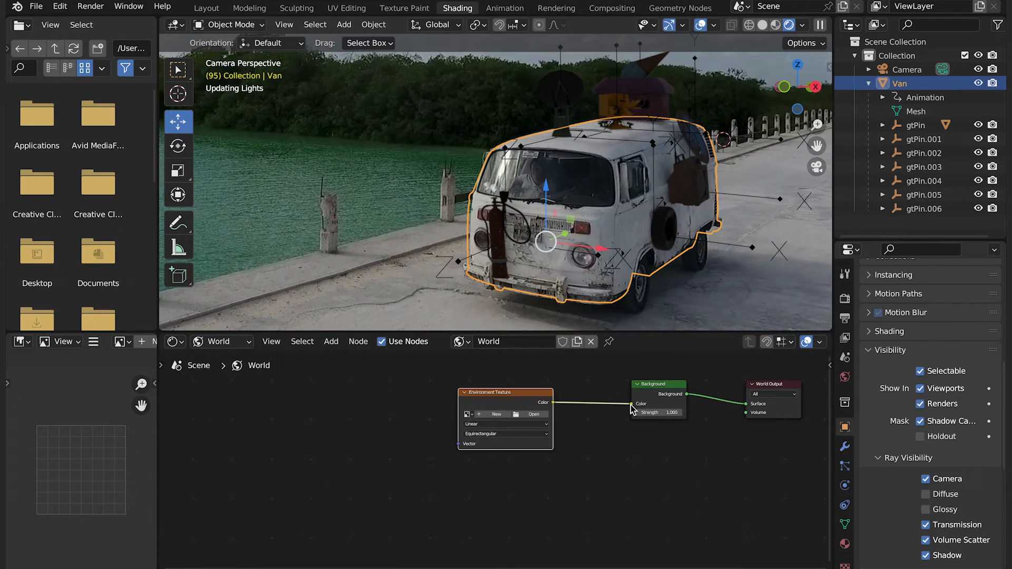
left_click_drag(632, 410, 631, 404)
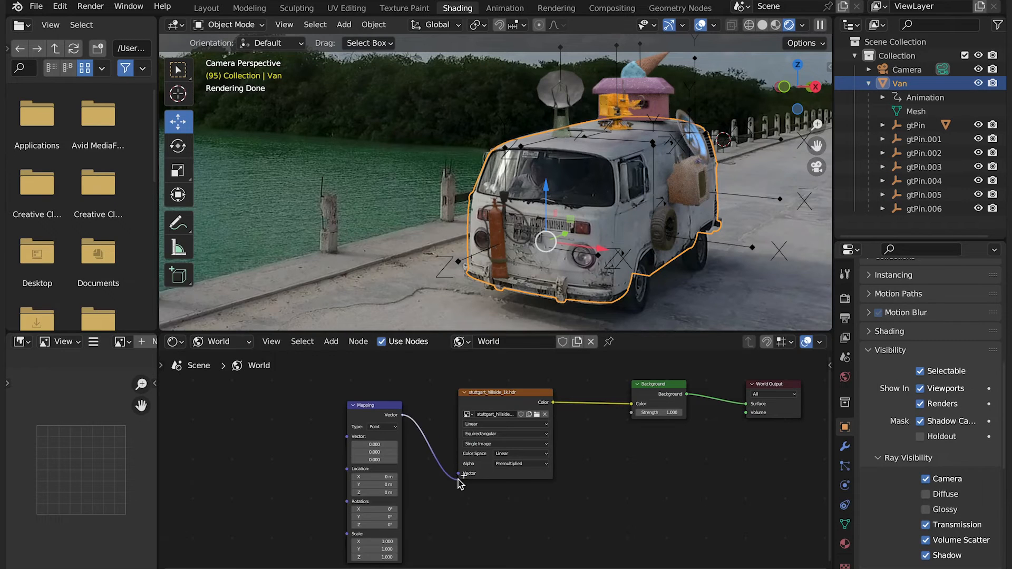
Feed the environment texture through Mapping and Texture Coordinate (Generated) nodes, and rotate the mapping to X -22° and Y 38°.
left_click_drag(461, 482, 458, 473)
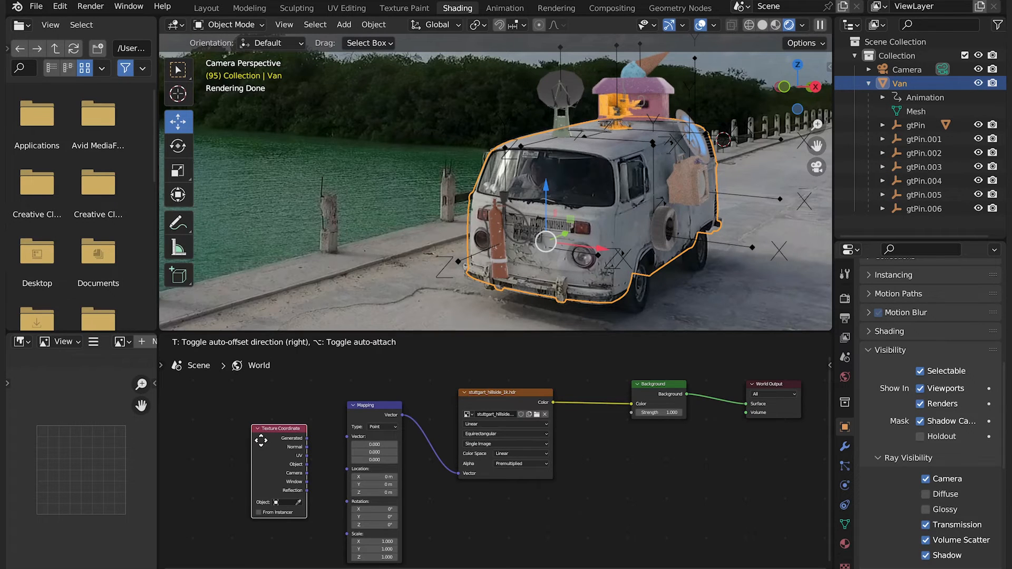
left_click(295, 438)
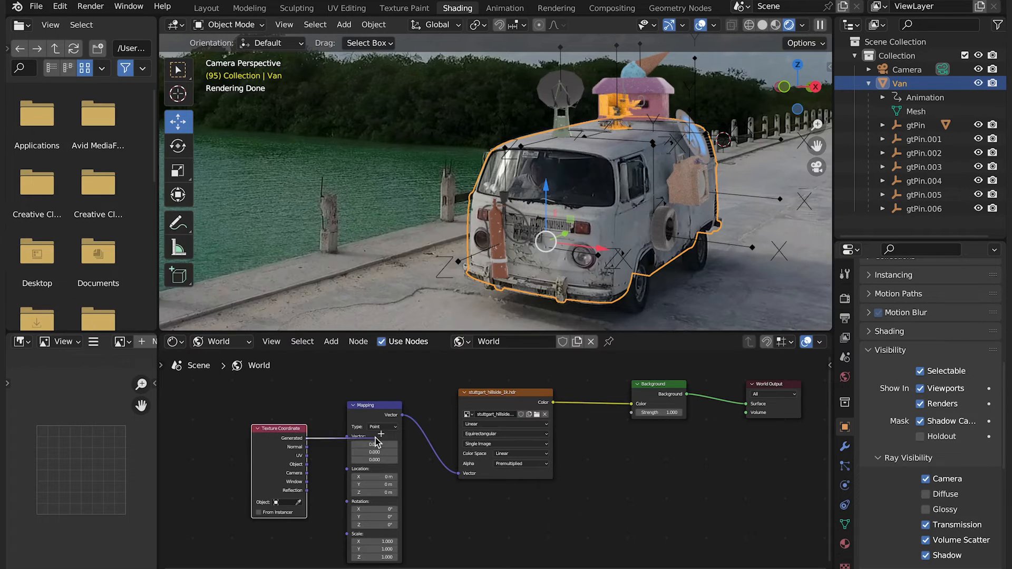
left_click_drag(355, 440, 347, 437)
left_click(375, 485)
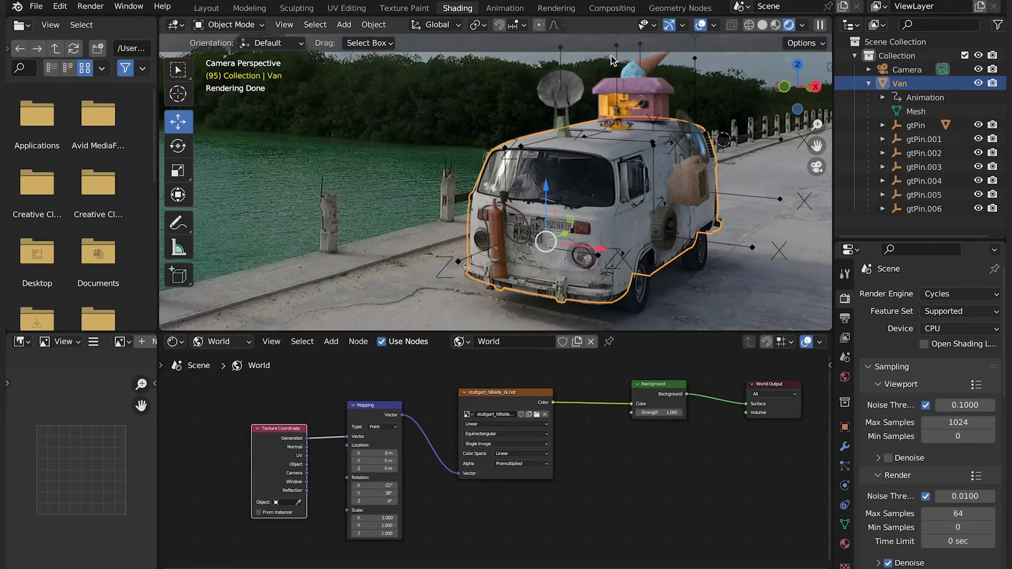
Open the Compositing workspace and examine the node tree combining the movie clip, shadow catcher pass and rendered layers.
left_click(612, 7)
key("Home")
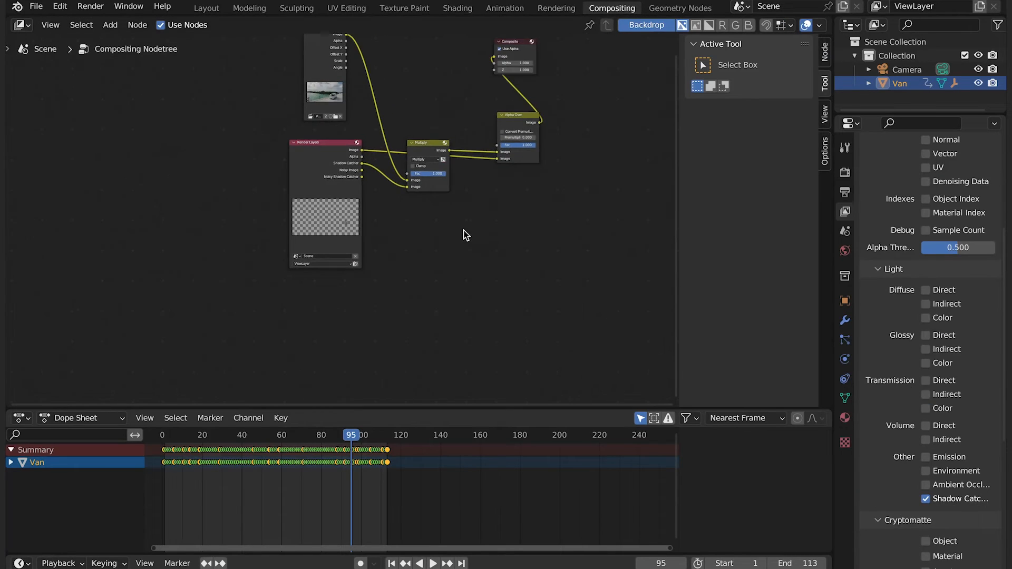
middle_click_drag(470, 228, 411, 274)
scroll(411, 274, "up", 2)
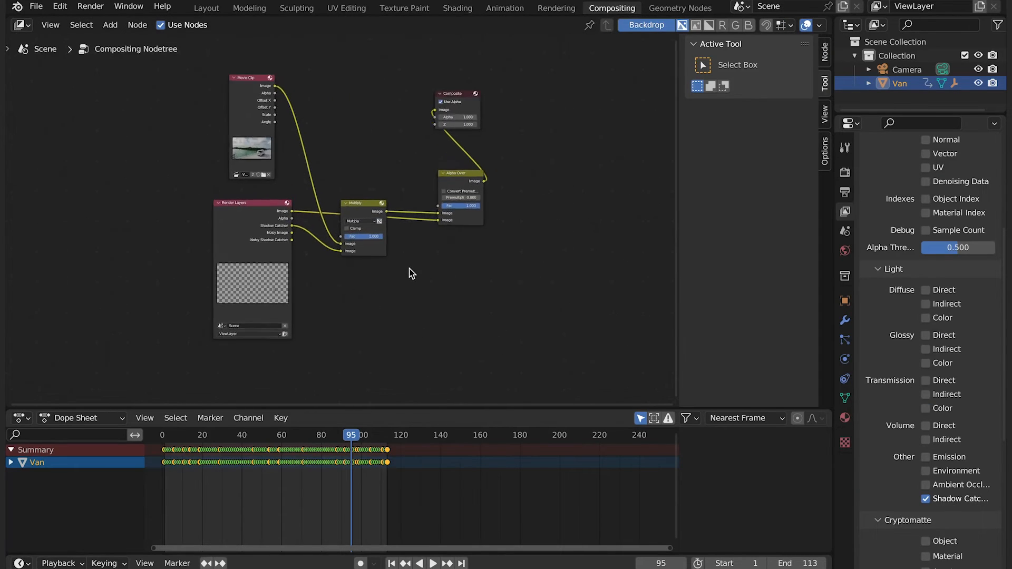